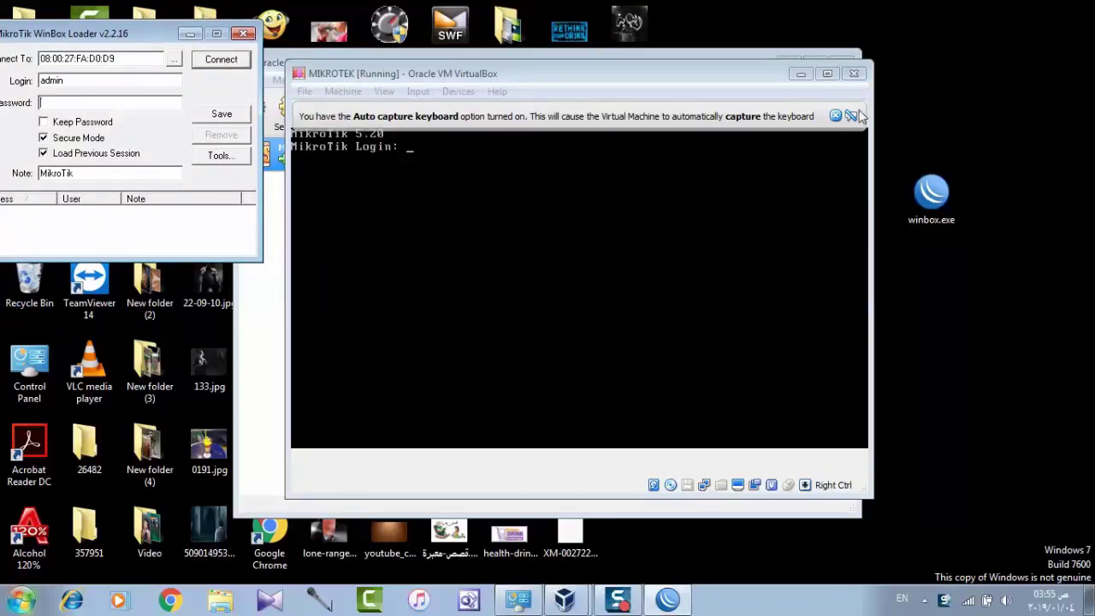
Dismiss the VirtualBox keyboard auto-capture notice over the MikroTik VM console
click(838, 114)
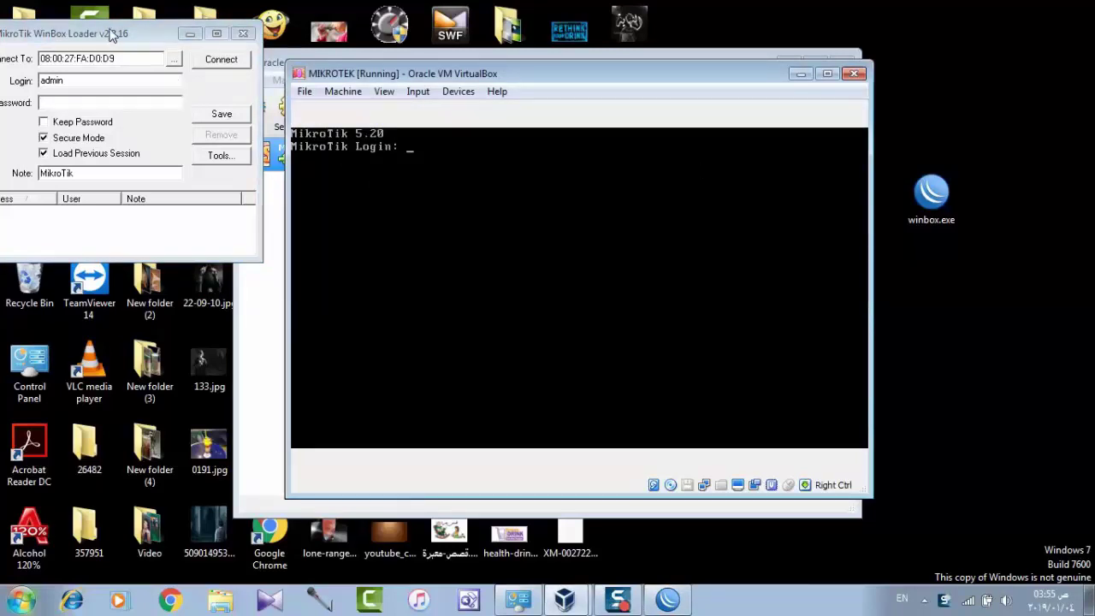
Connect WinBox as admin to the discovered MikroTik router with Keep Password ticked
drag(111, 33, 409, 117)
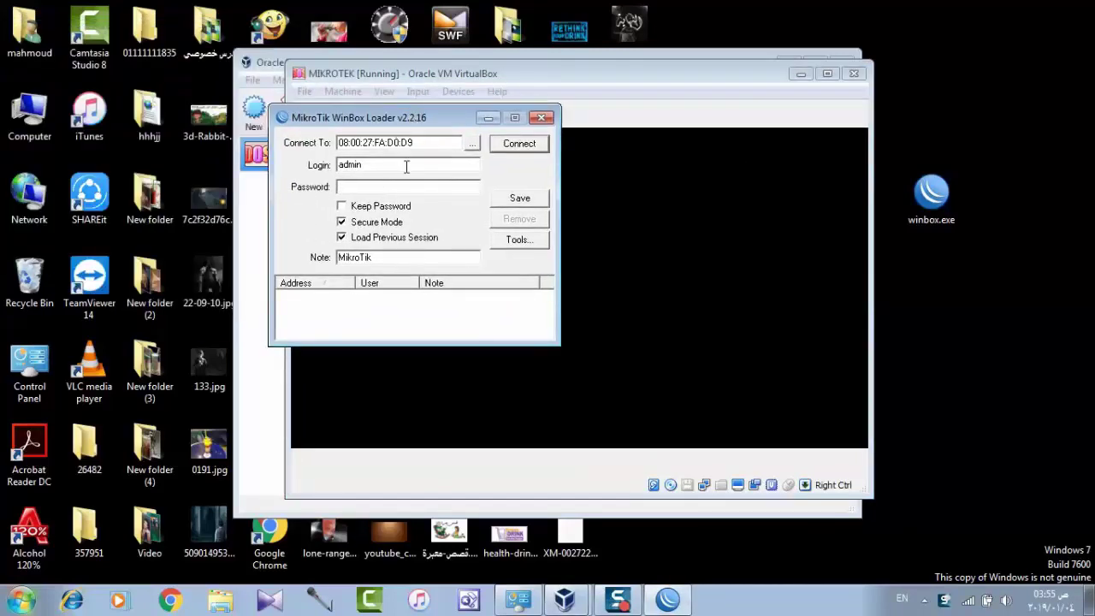
click(470, 145)
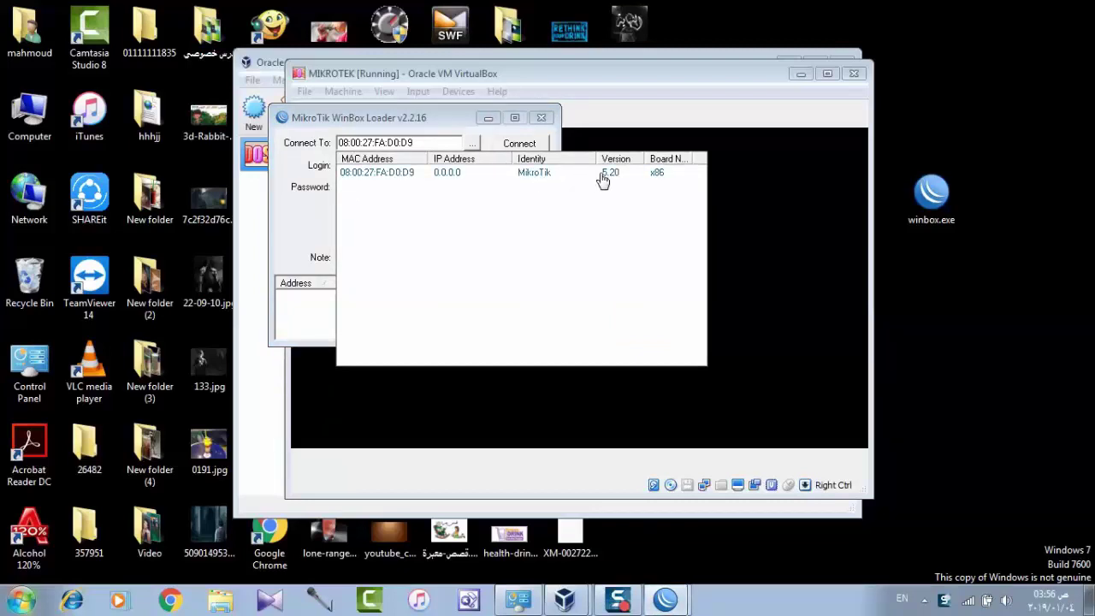
click(385, 174)
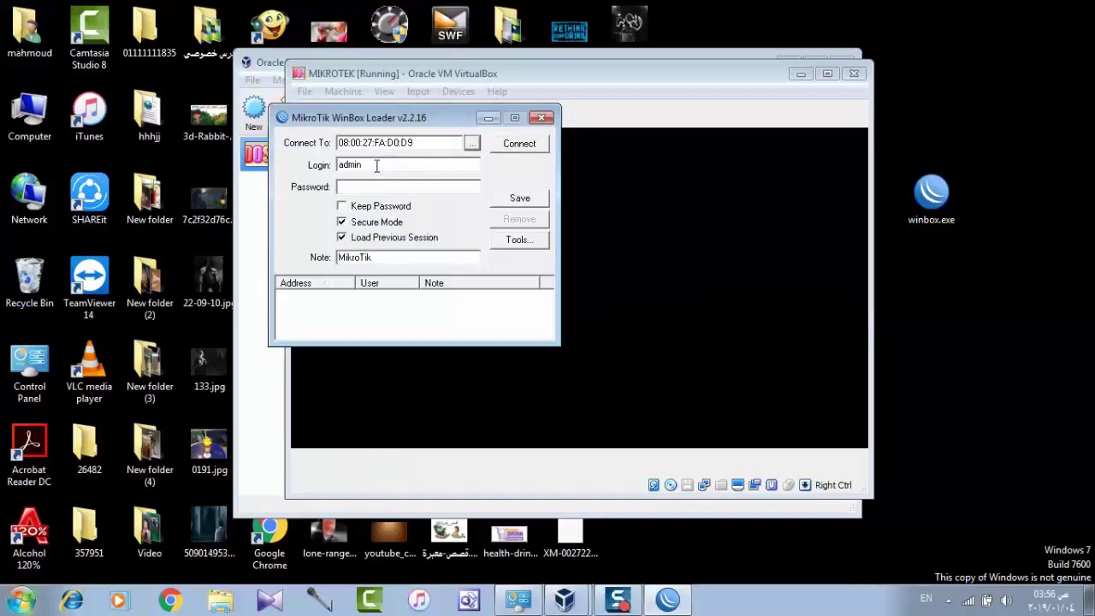
click(378, 209)
click(519, 143)
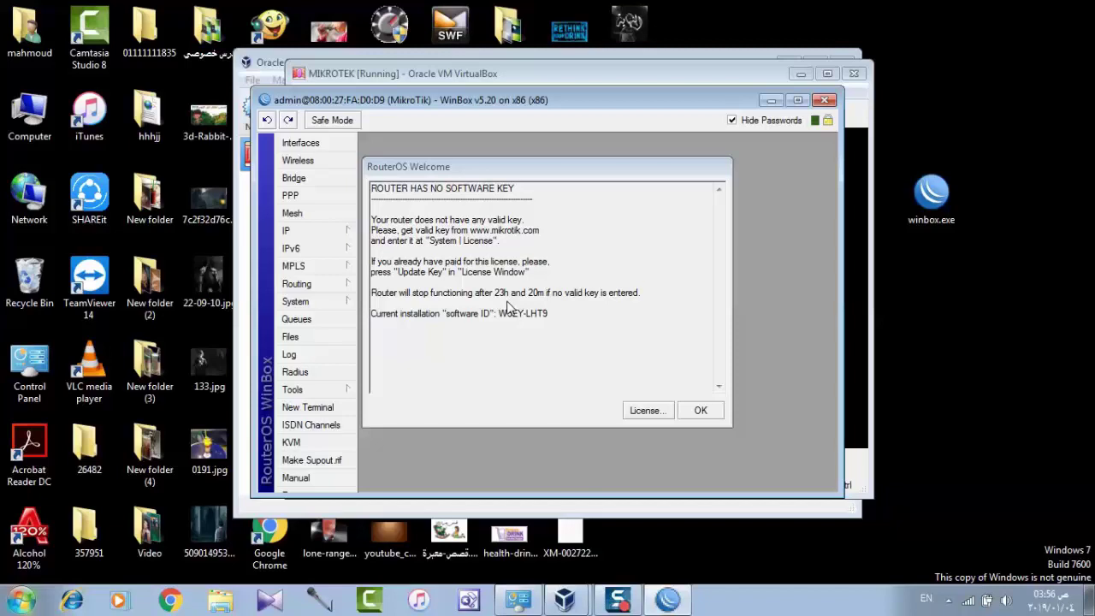
Dismiss the welcome notice and begin a key import from System > License
click(701, 413)
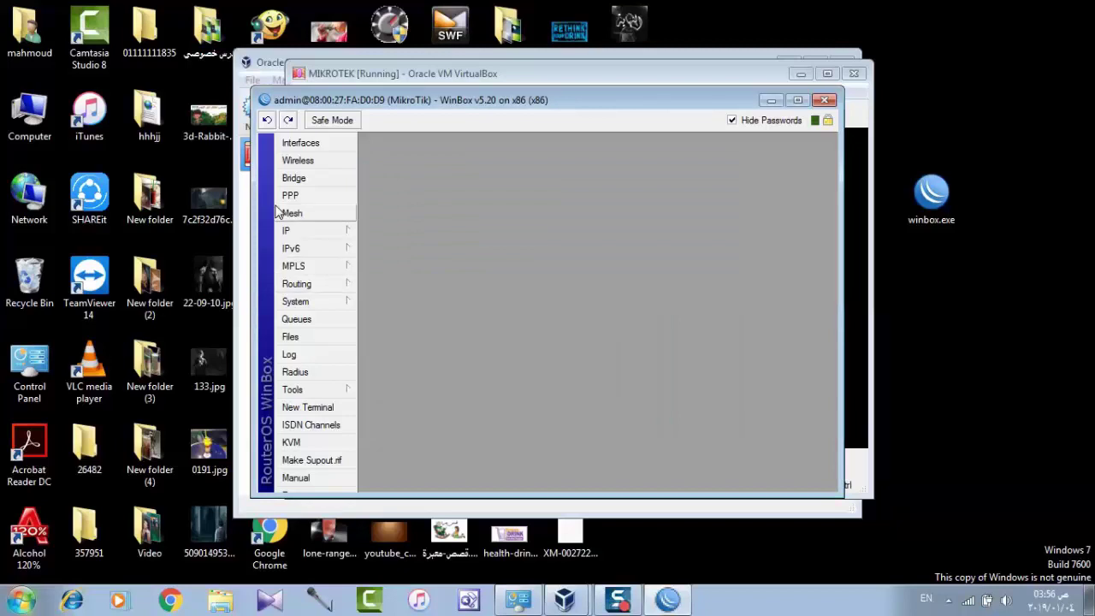
click(305, 306)
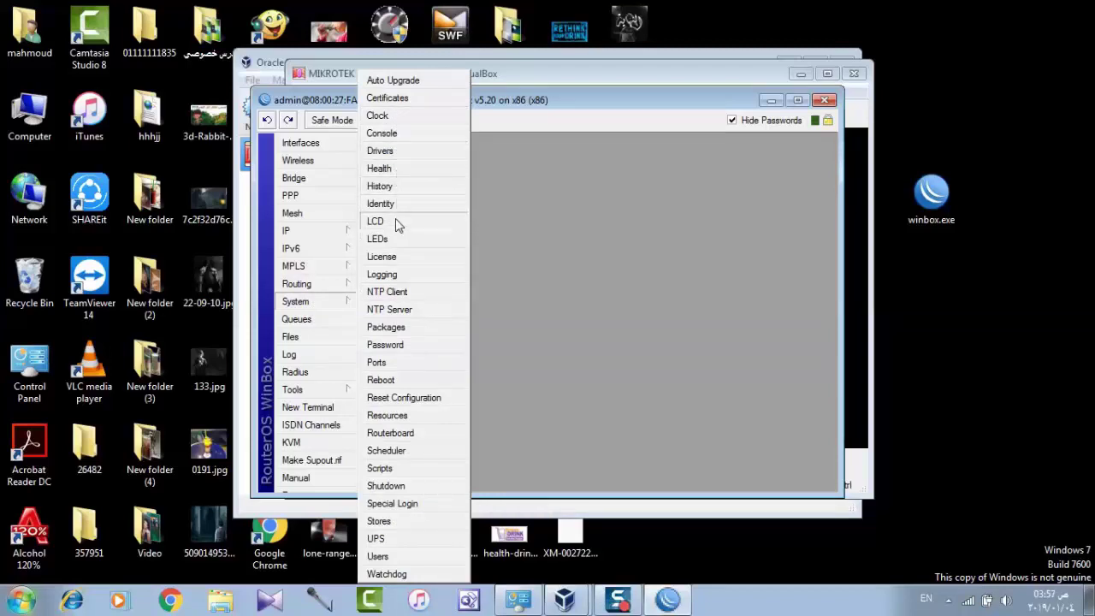
click(382, 257)
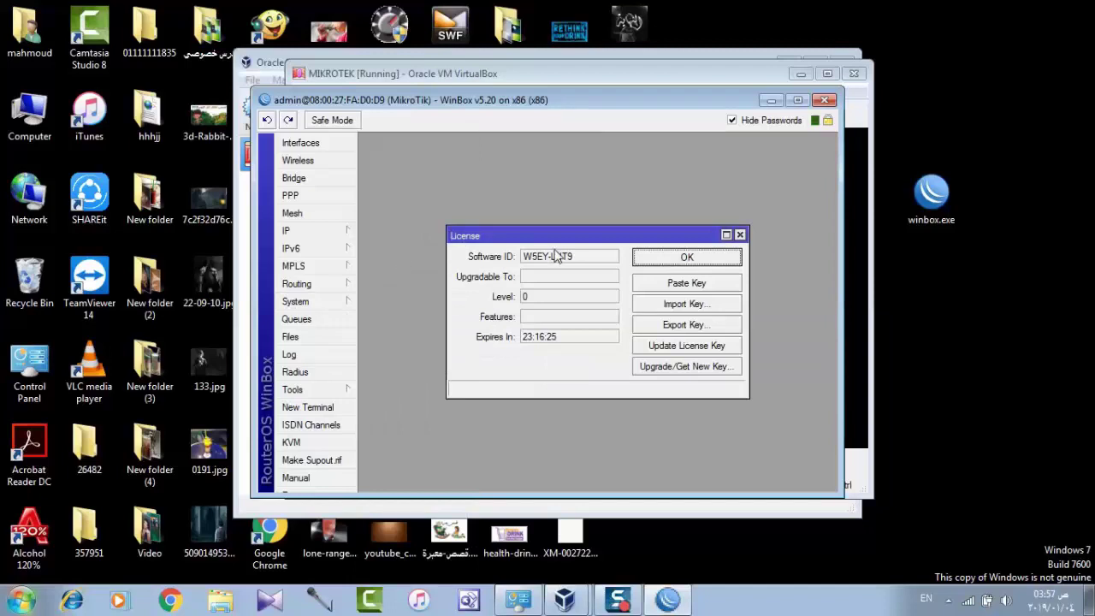
click(682, 306)
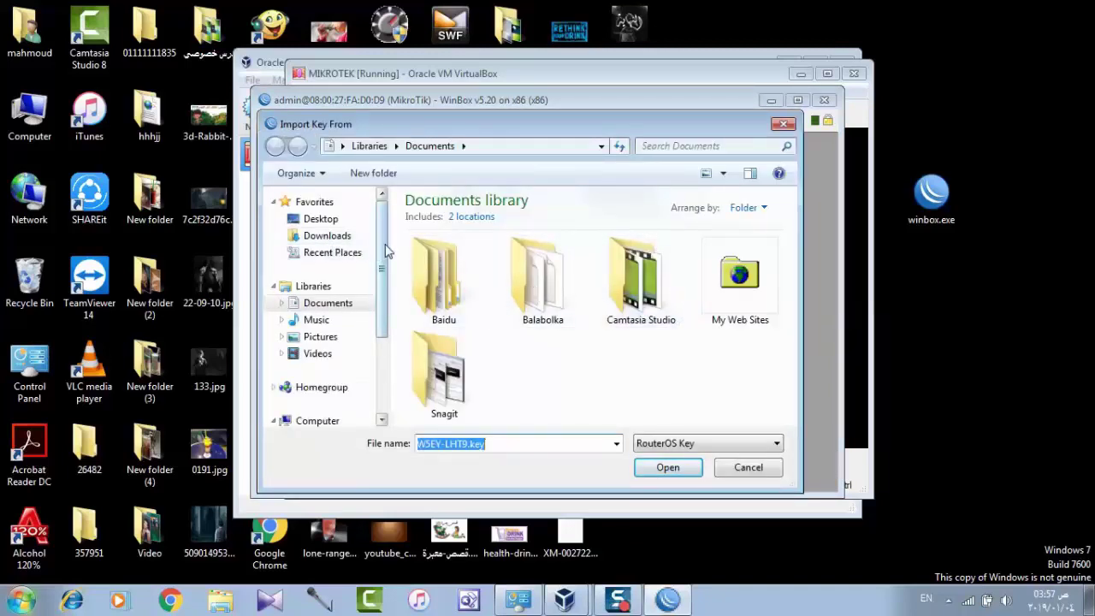
Import the .KEY file from the MikroTik (مايكروتك) folder on Local Disk (F:)
drag(385, 251, 385, 341)
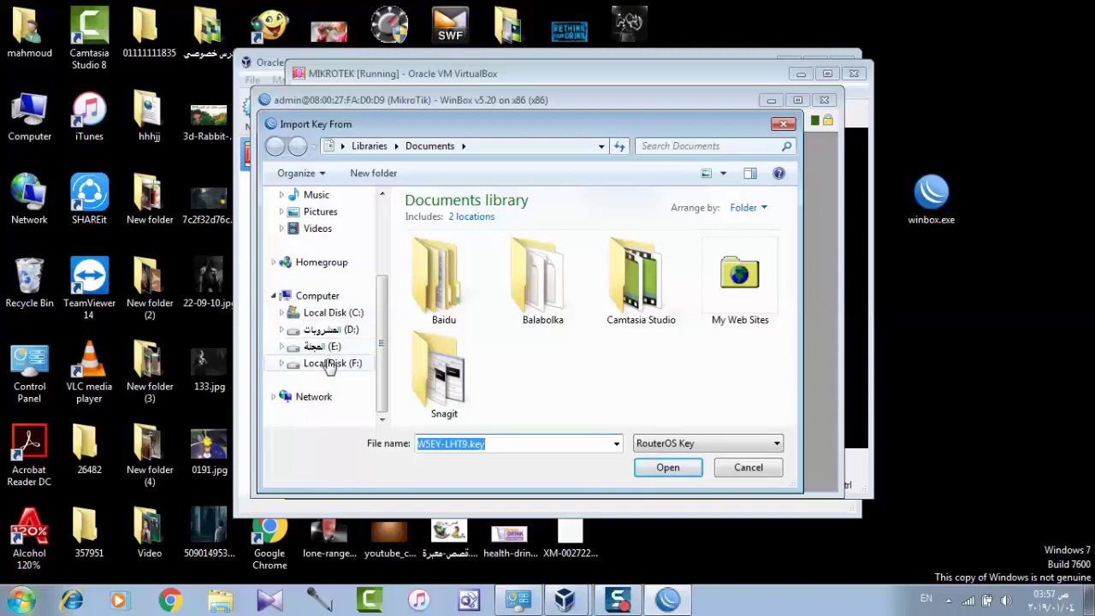
click(330, 364)
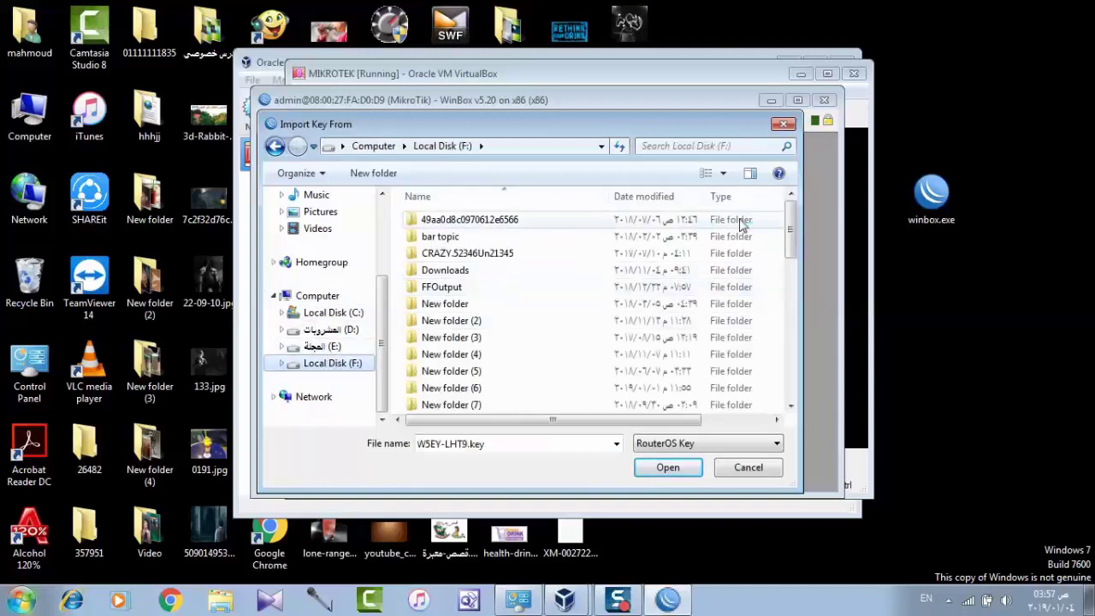
drag(787, 236, 788, 372)
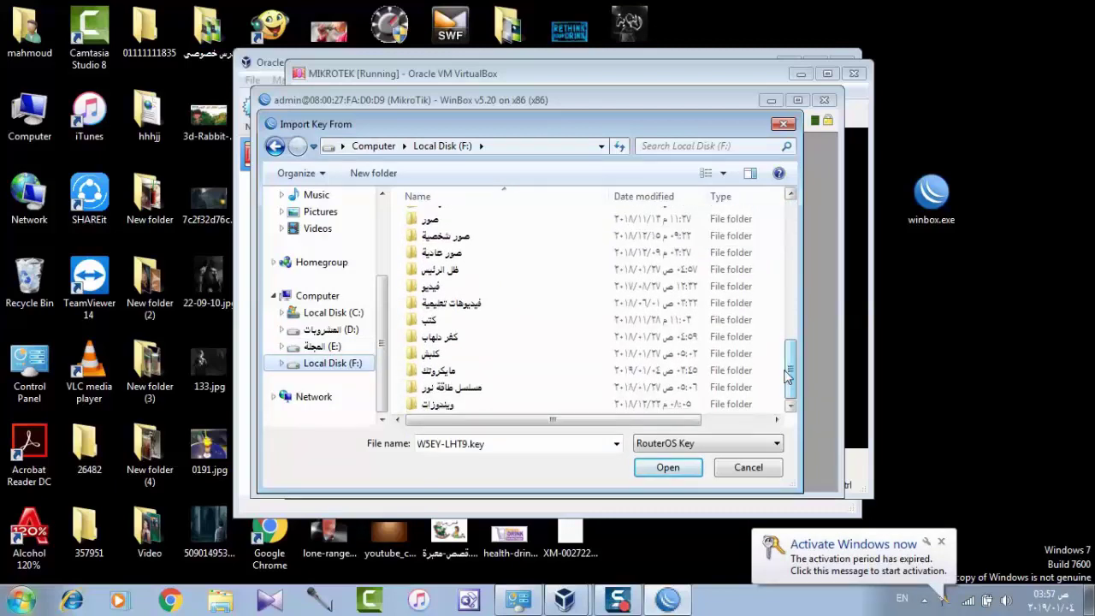
double_click(620, 407)
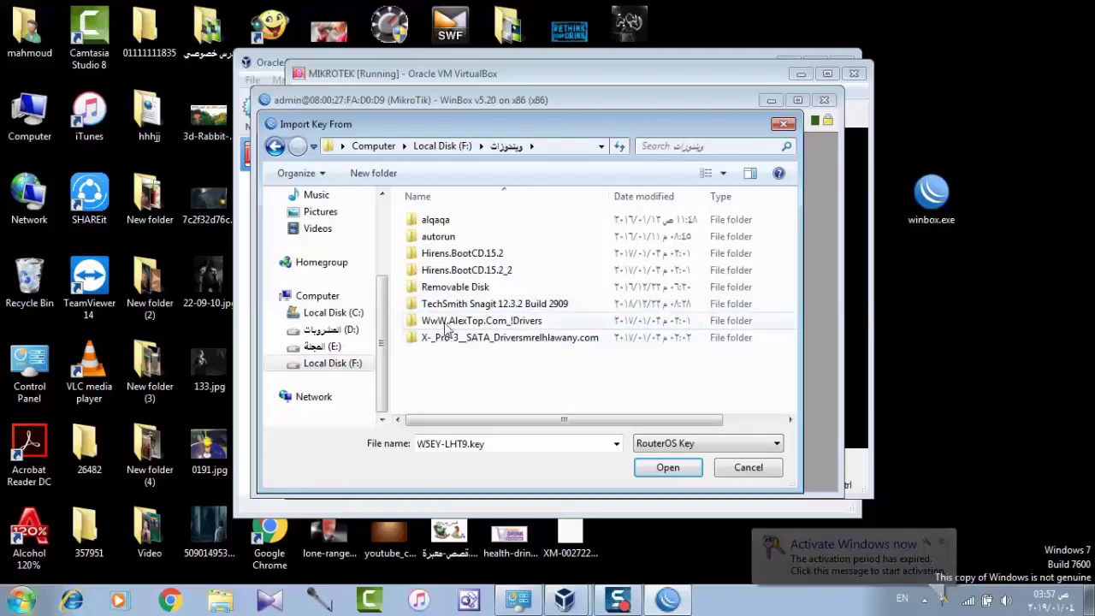
click(274, 148)
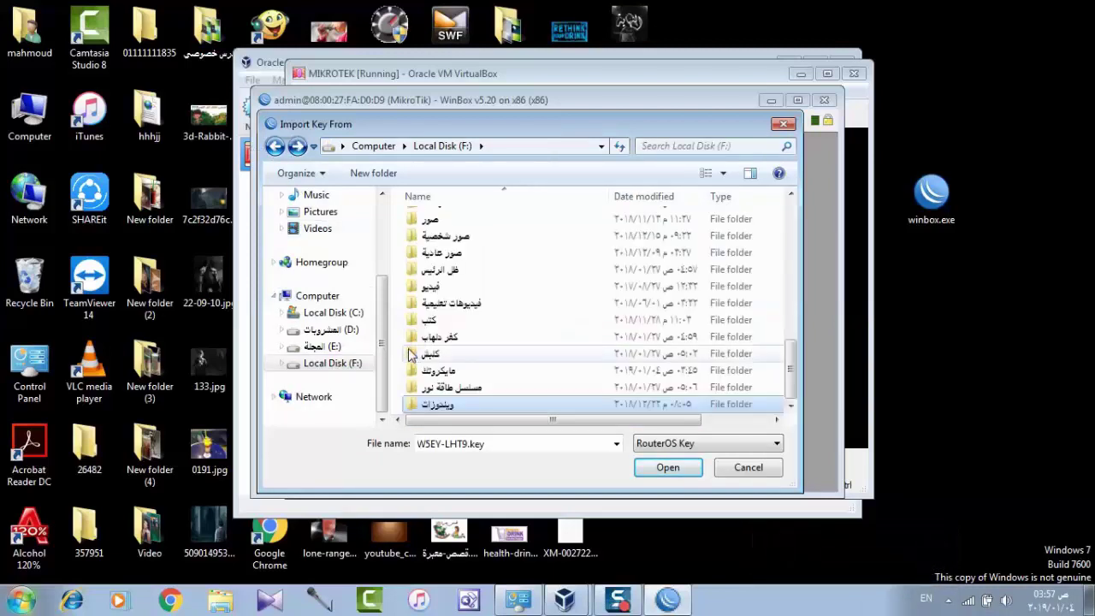
double_click(434, 370)
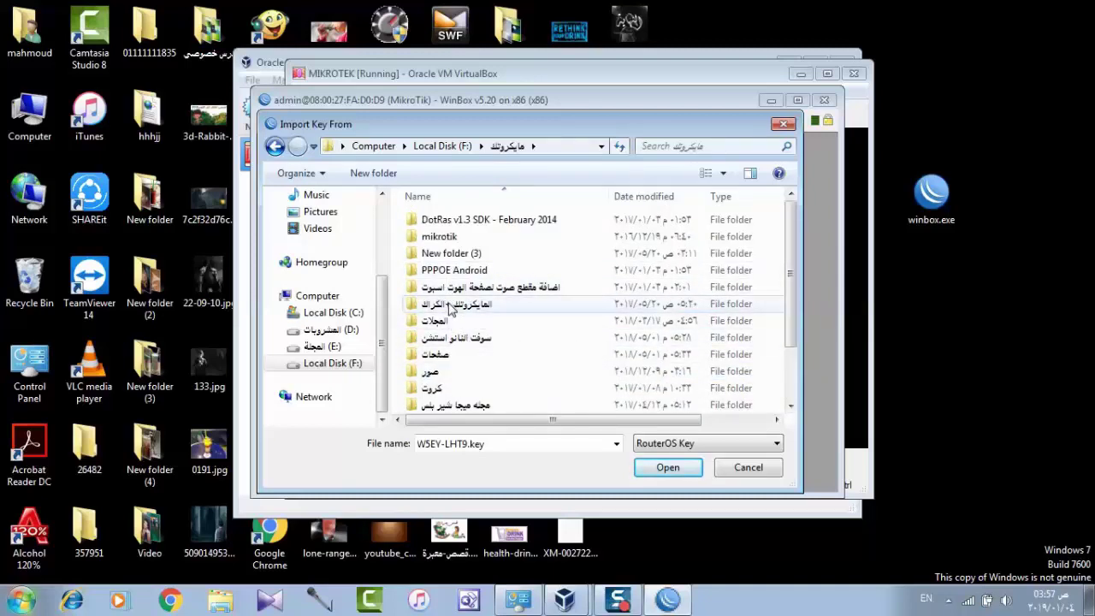
double_click(451, 308)
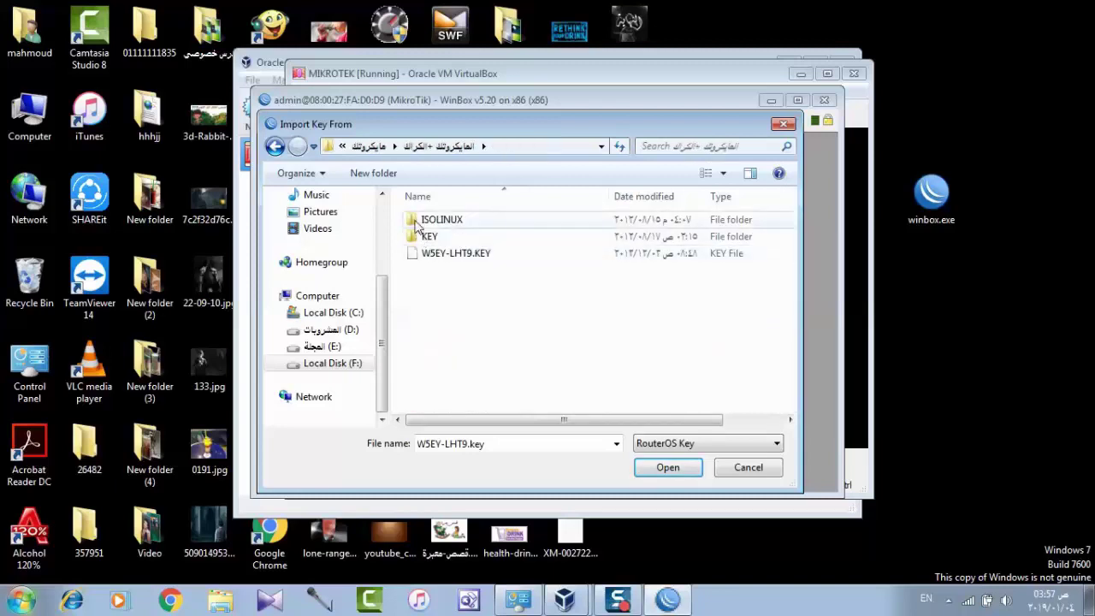
double_click(436, 255)
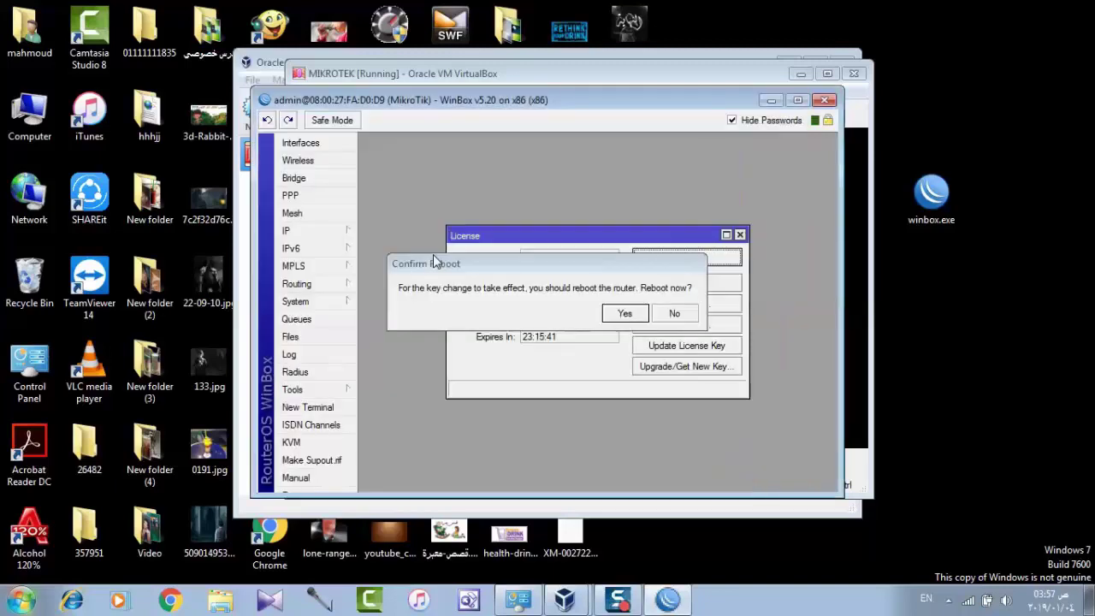
Confirm the router reboot so the new licence key takes effect
click(625, 314)
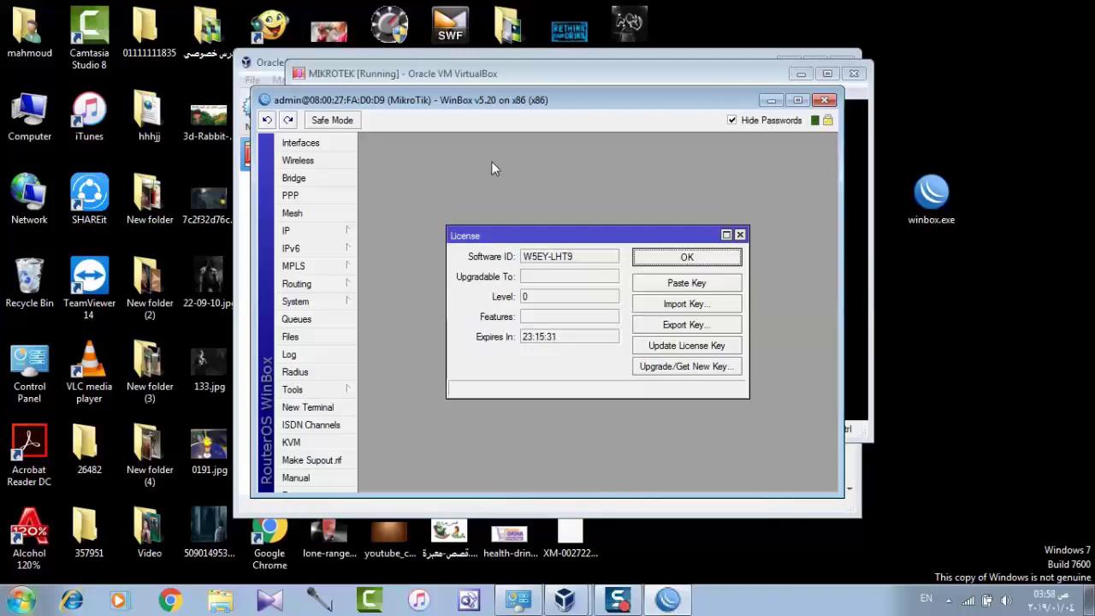
drag(463, 100, 239, 188)
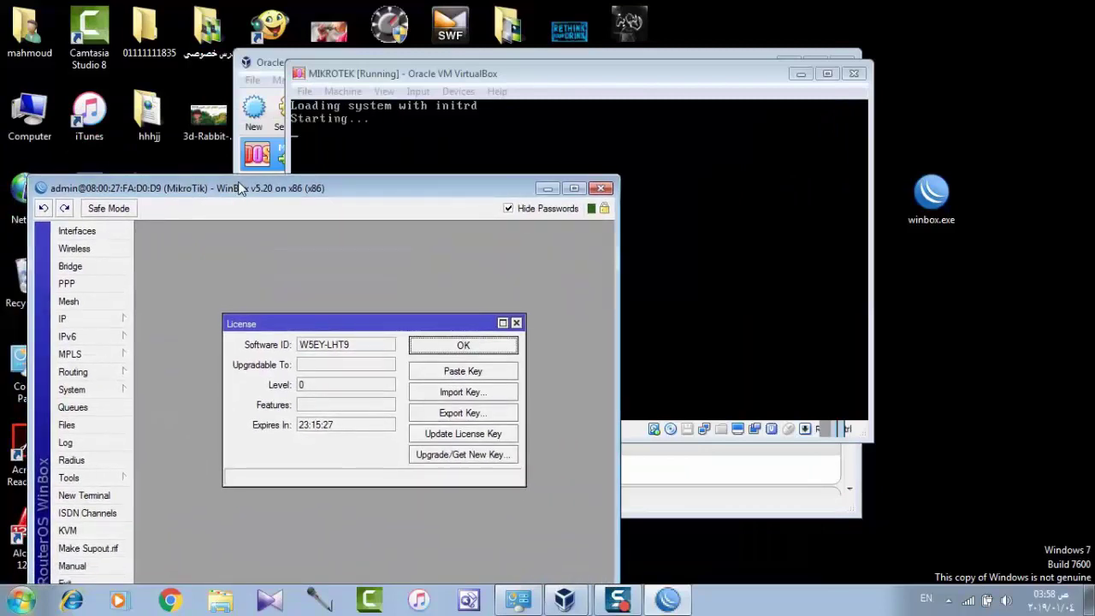
drag(238, 183, 356, 76)
Close the License window, acknowledge the disconnection and relaunch winbox.exe
click(557, 239)
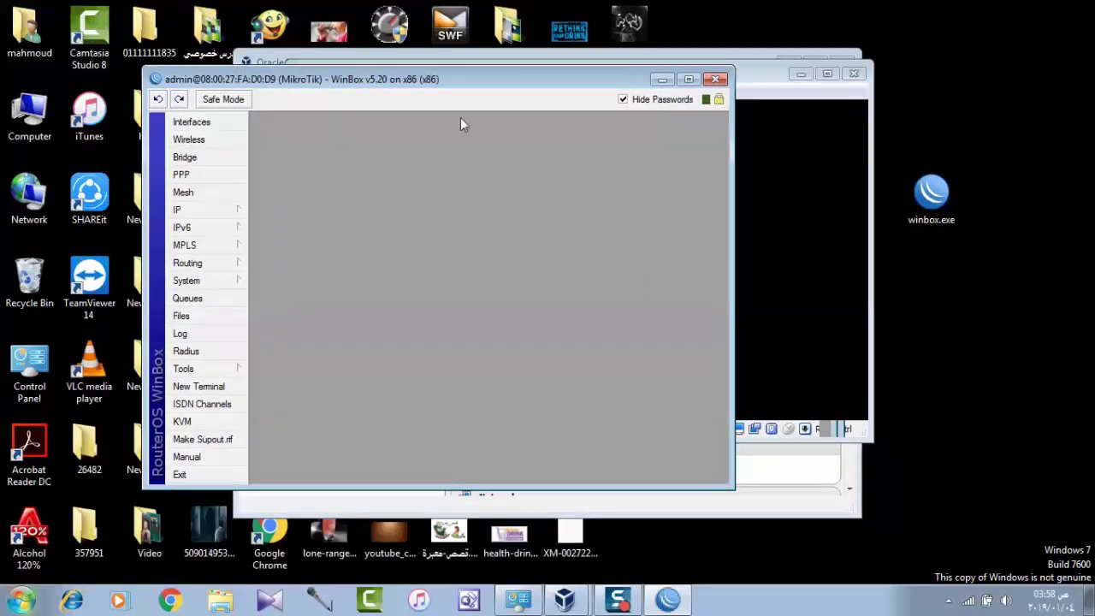
click(215, 214)
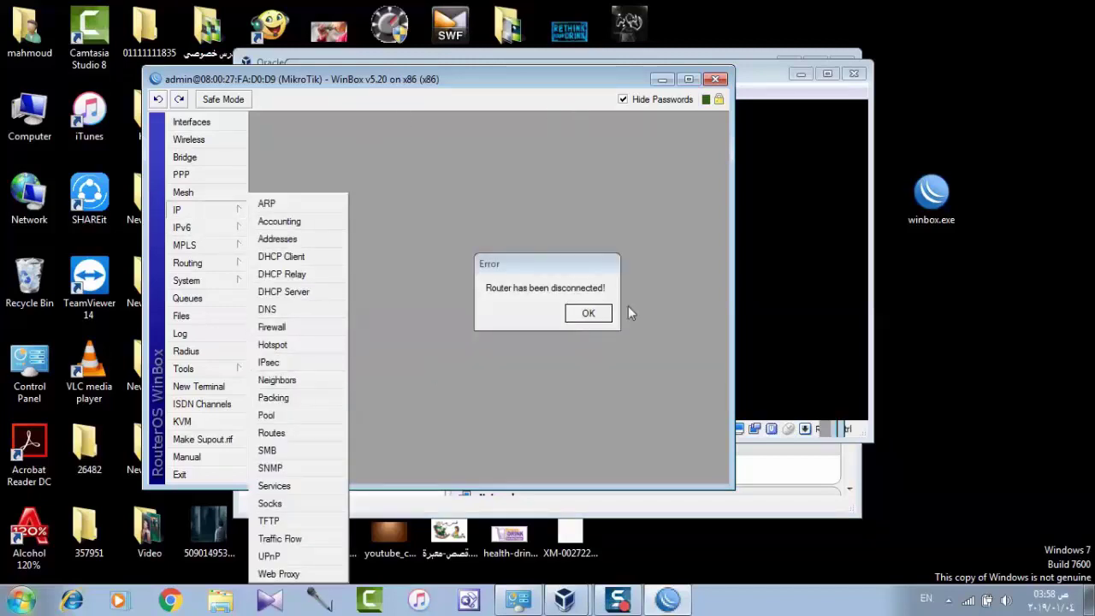
click(584, 313)
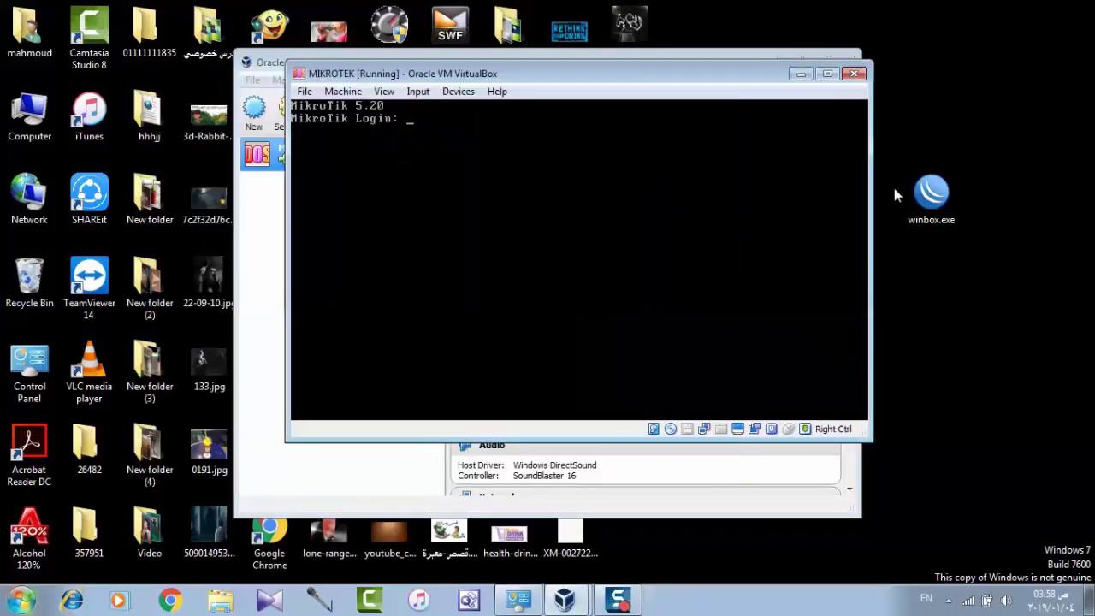
double_click(931, 192)
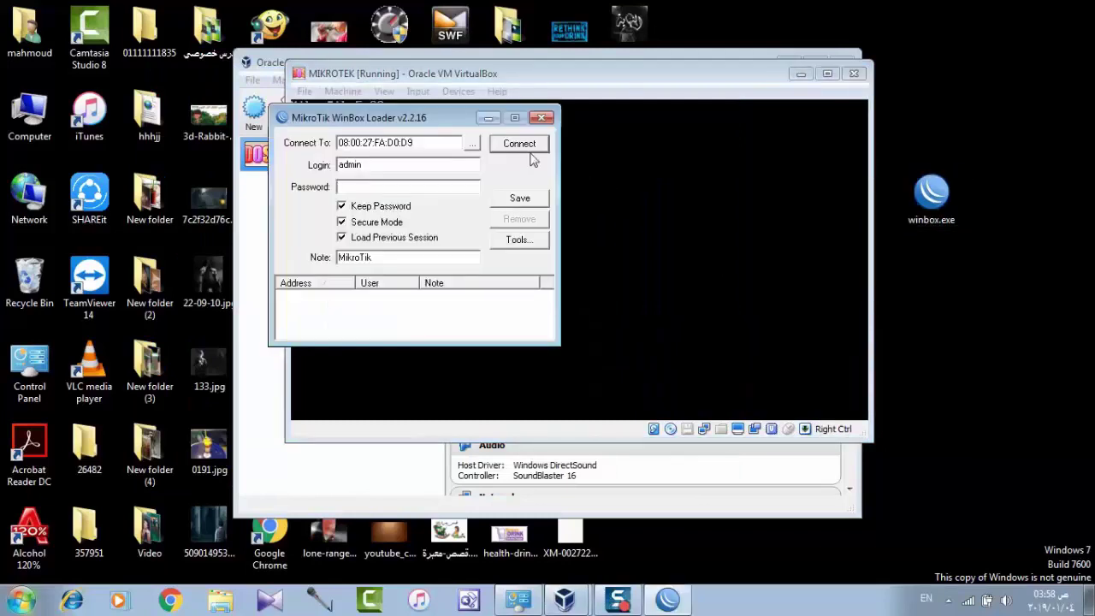
Reconnect as admin and confirm the licence shows Level 6, upgradable to v6.x
click(519, 144)
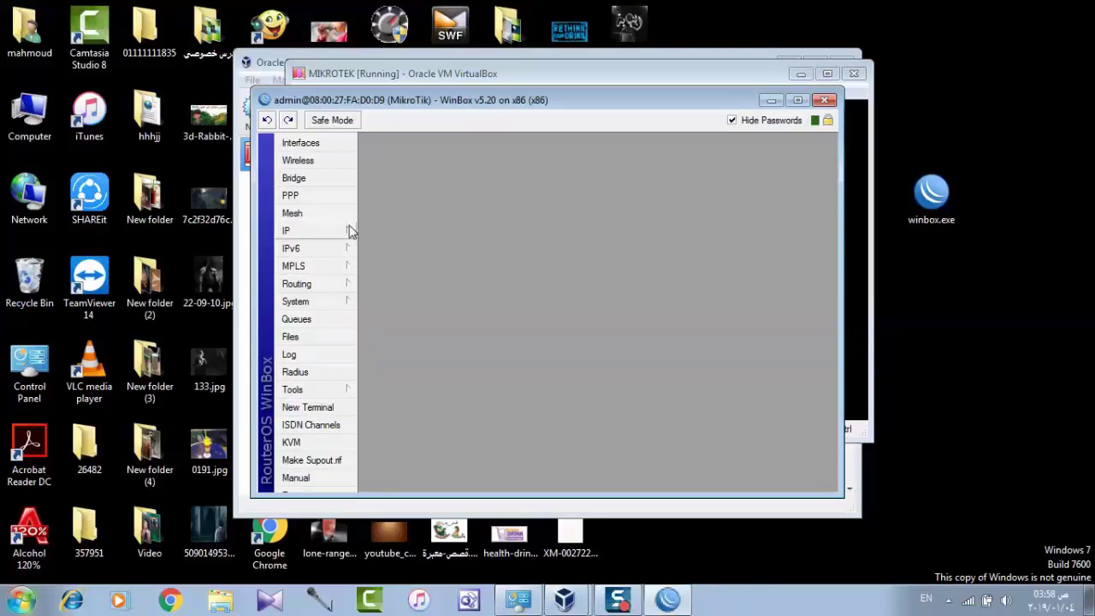
mouse_move(342, 301)
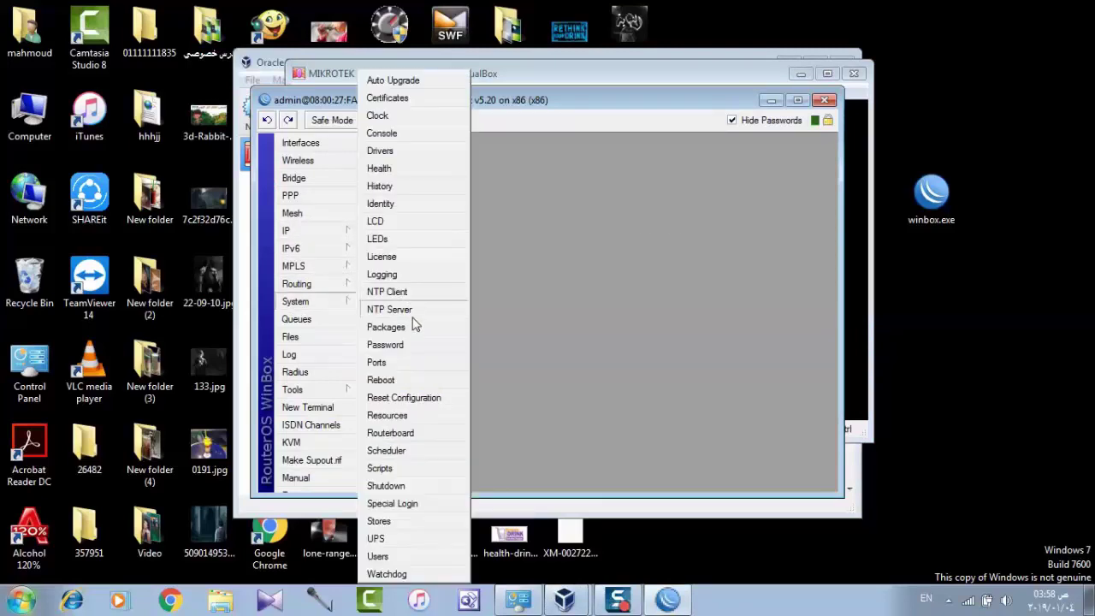
click(384, 260)
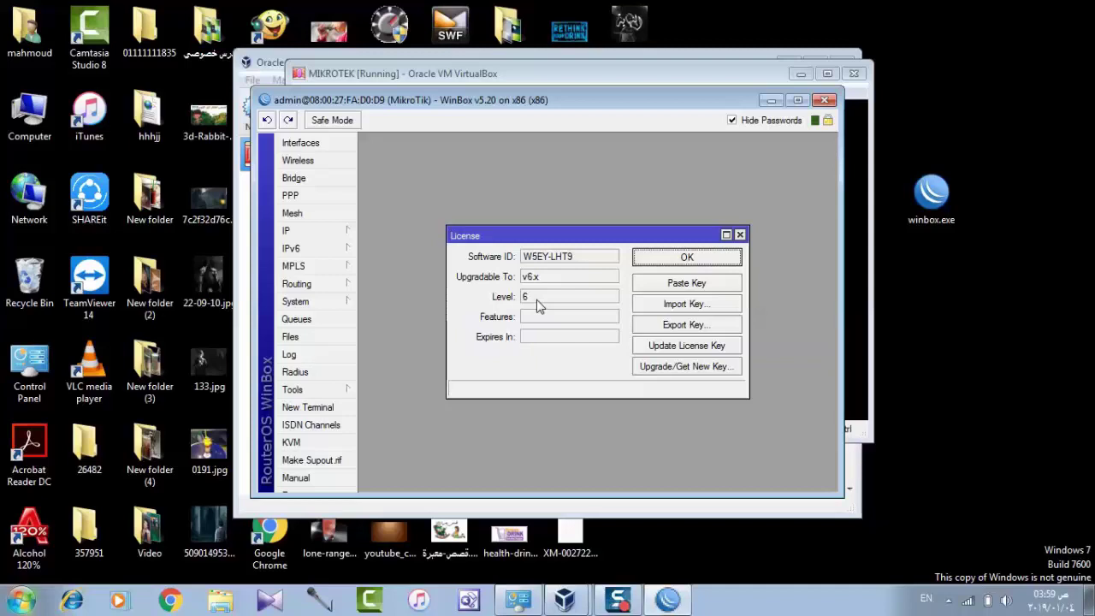
Close the License window and add CPU, memory and uptime readouts to the toolbar
click(711, 265)
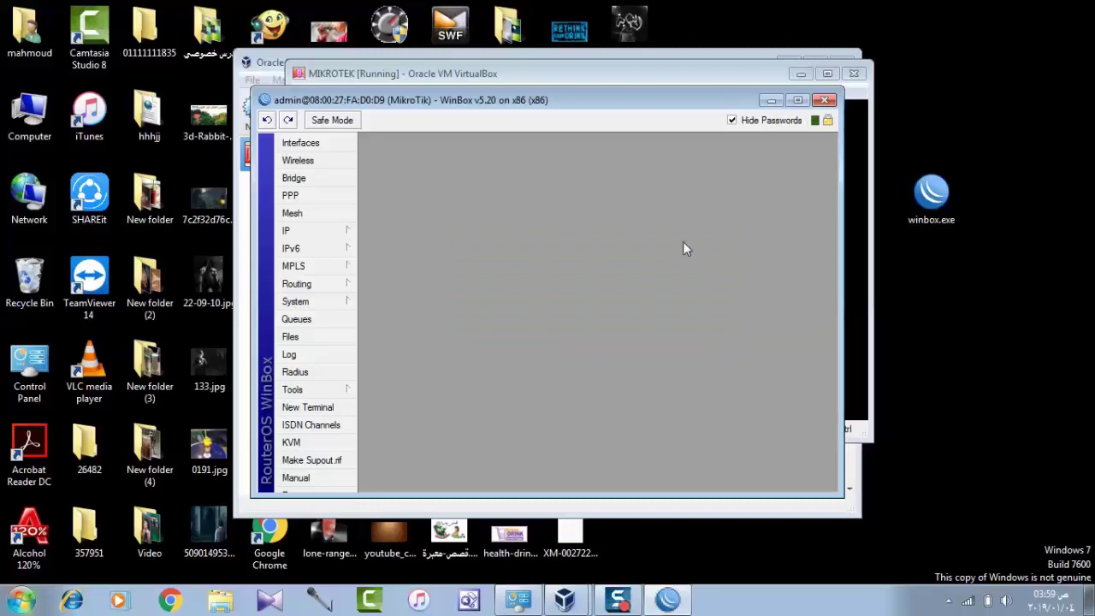
right_click(691, 119)
click(710, 147)
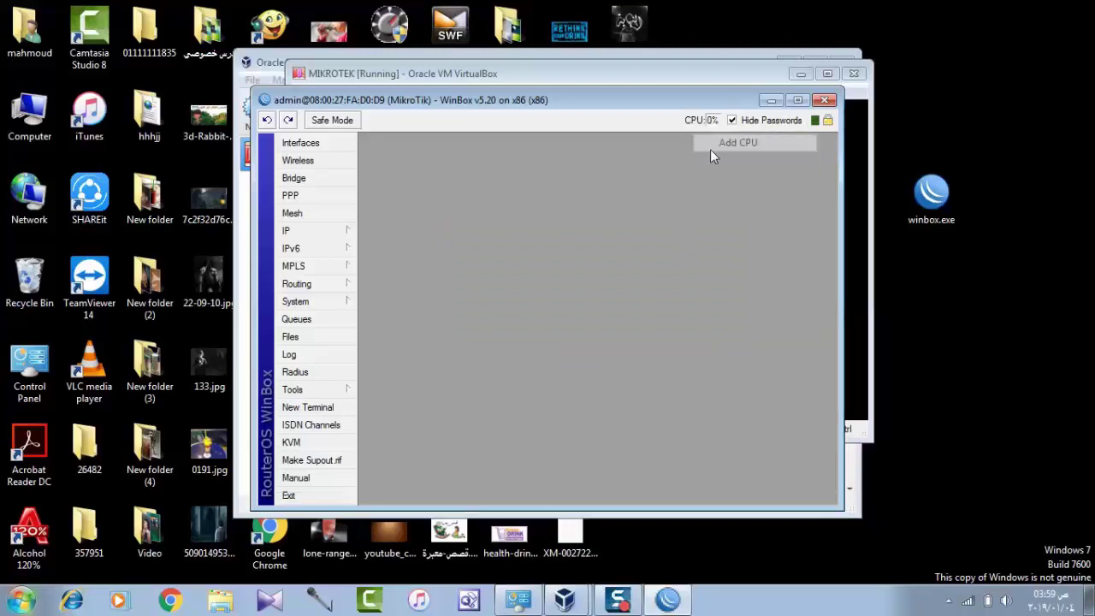
right_click(664, 126)
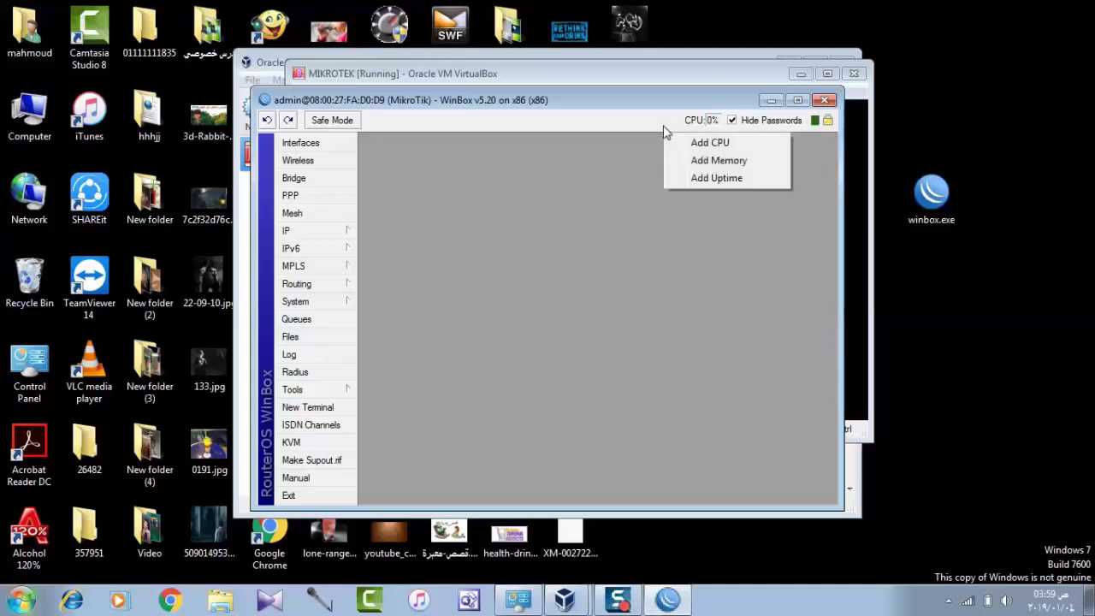
click(683, 160)
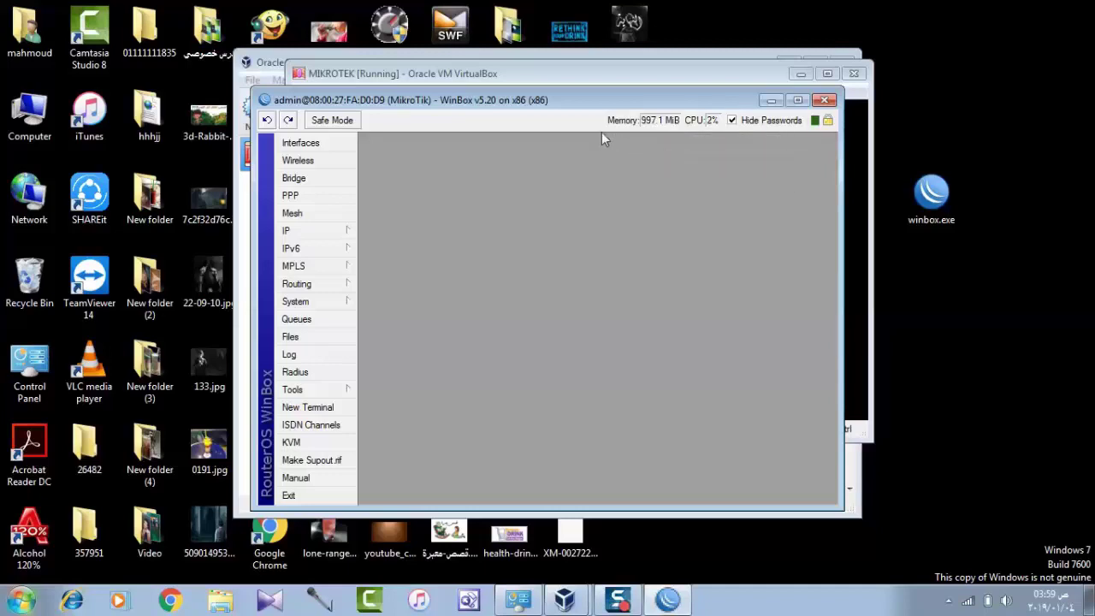
right_click(578, 120)
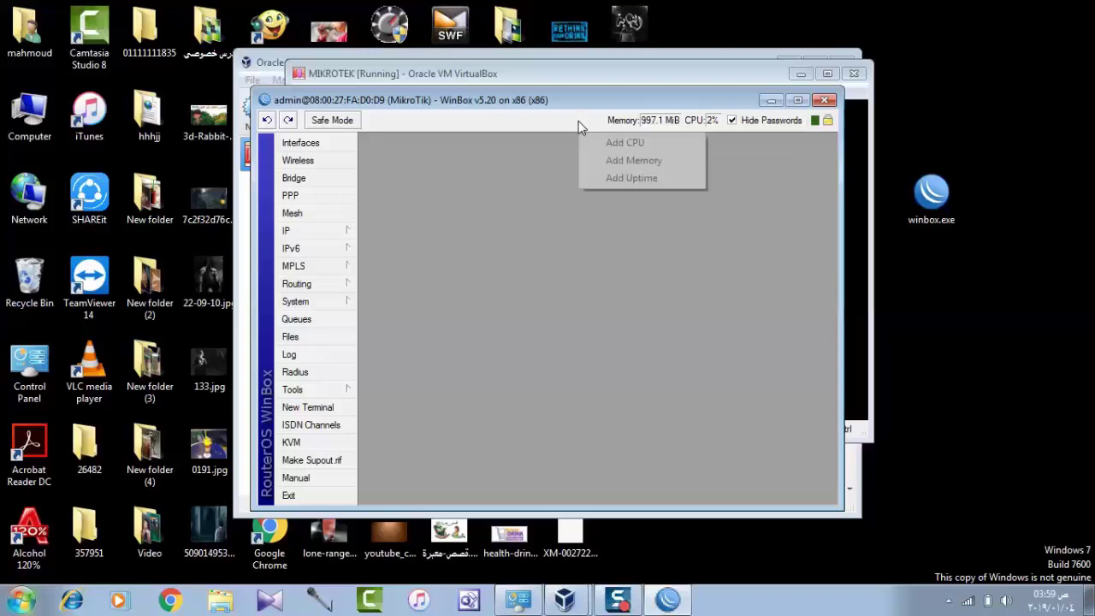
click(604, 178)
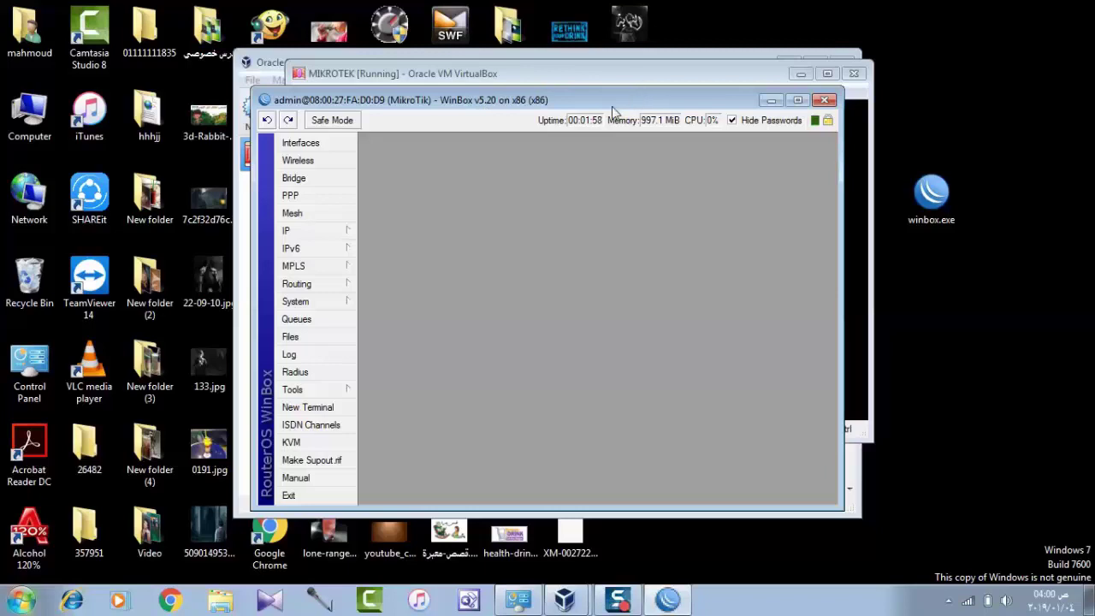
drag(612, 107, 685, 111)
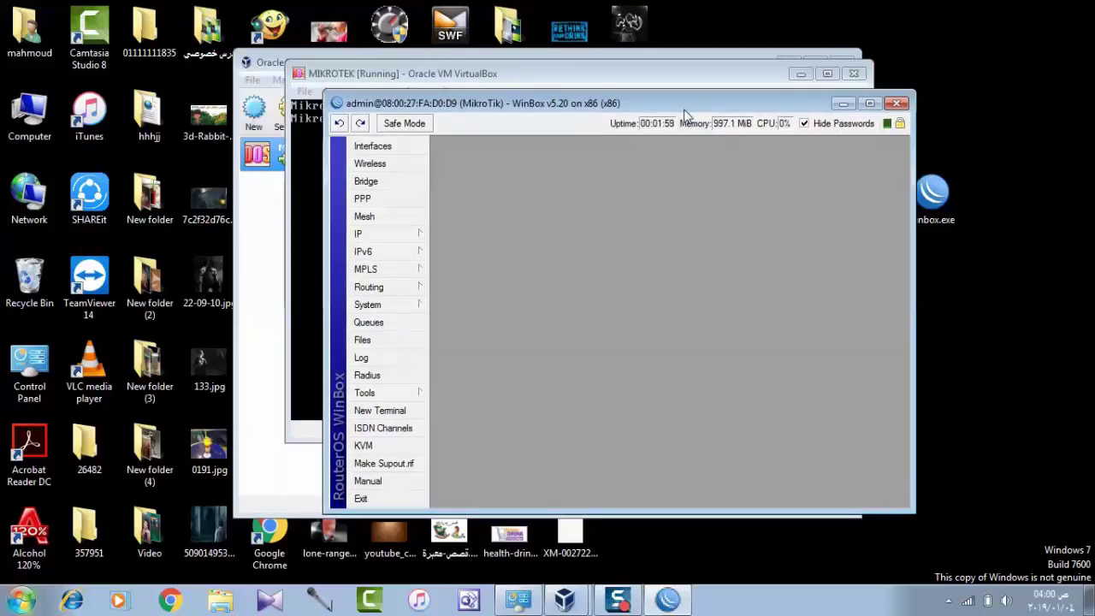
Add bridge interface bridge1 and view it beside ether1 in the Interface List
click(381, 150)
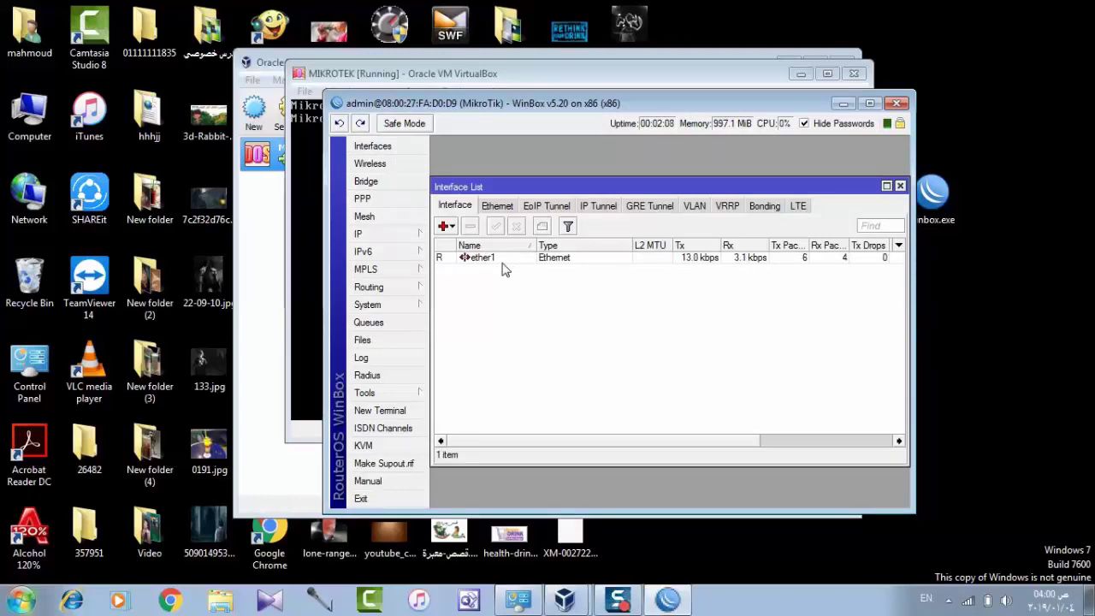
click(445, 226)
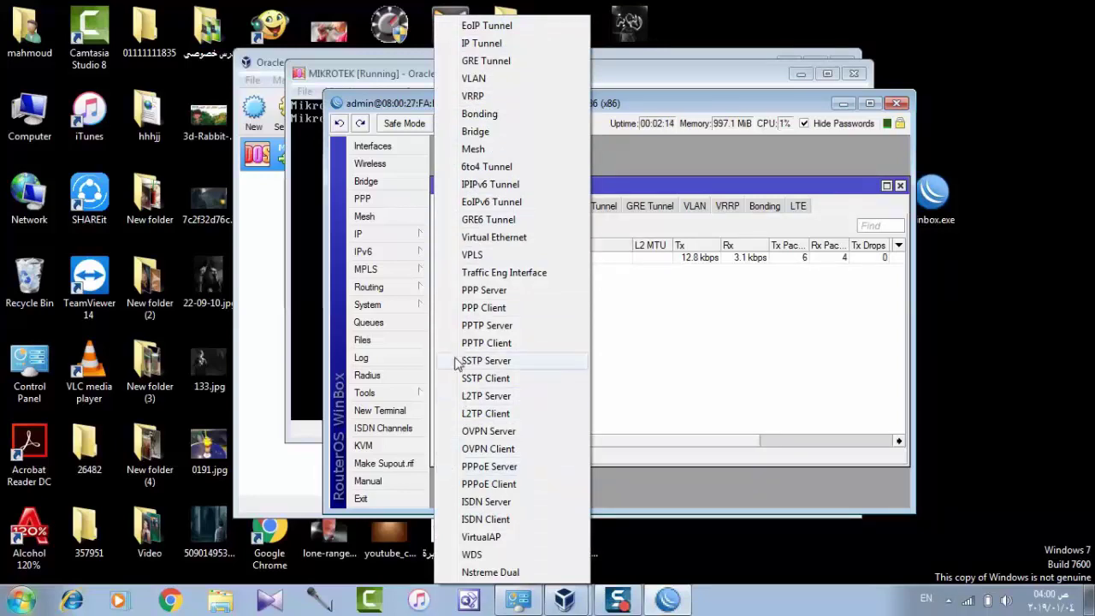
click(500, 129)
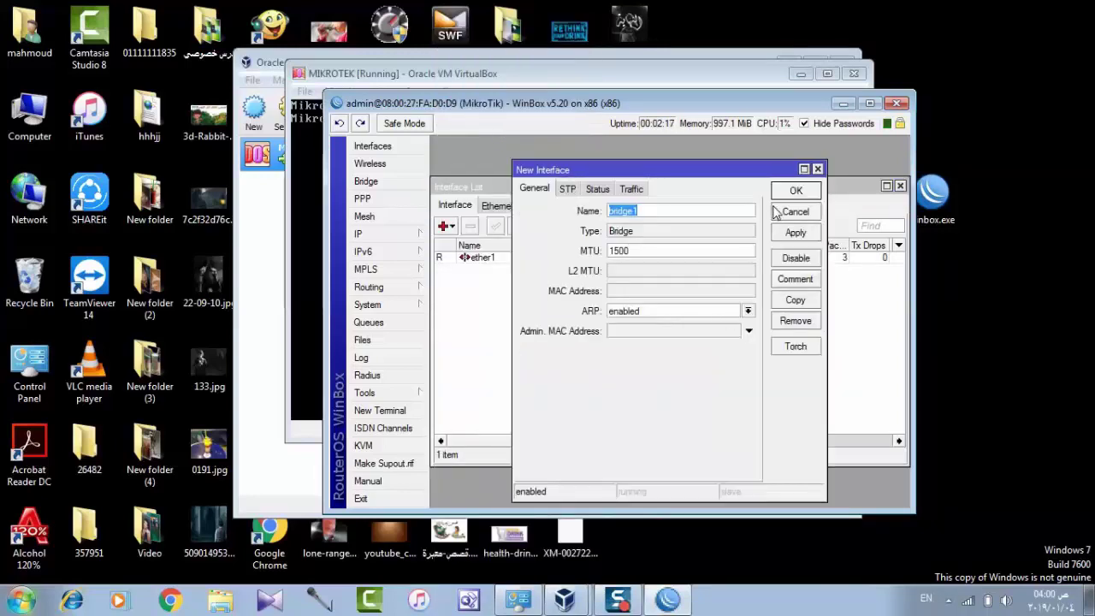
click(817, 170)
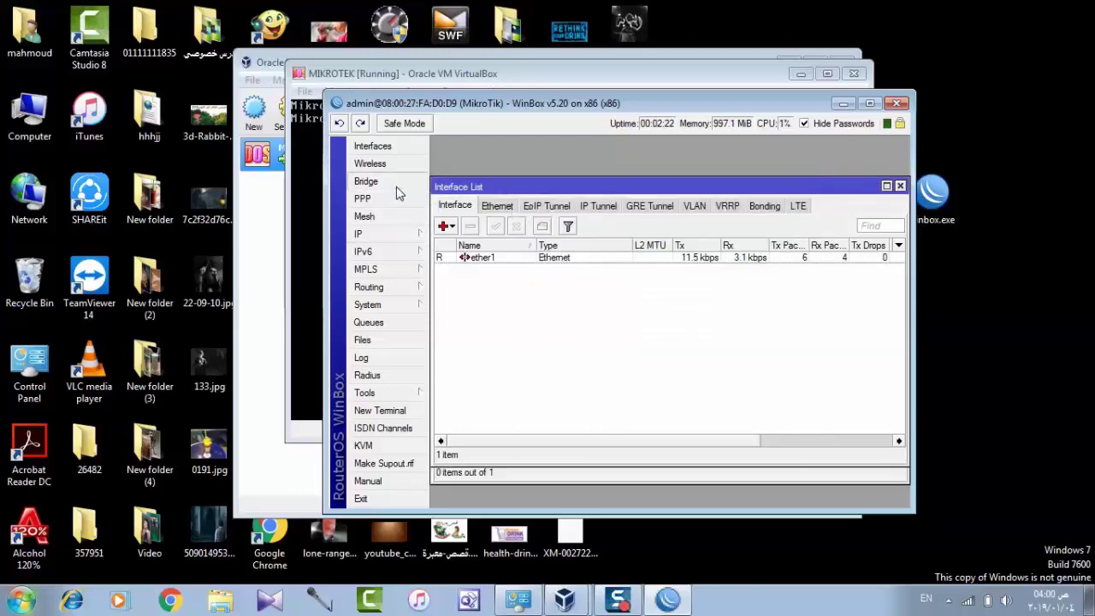
click(366, 181)
click(443, 244)
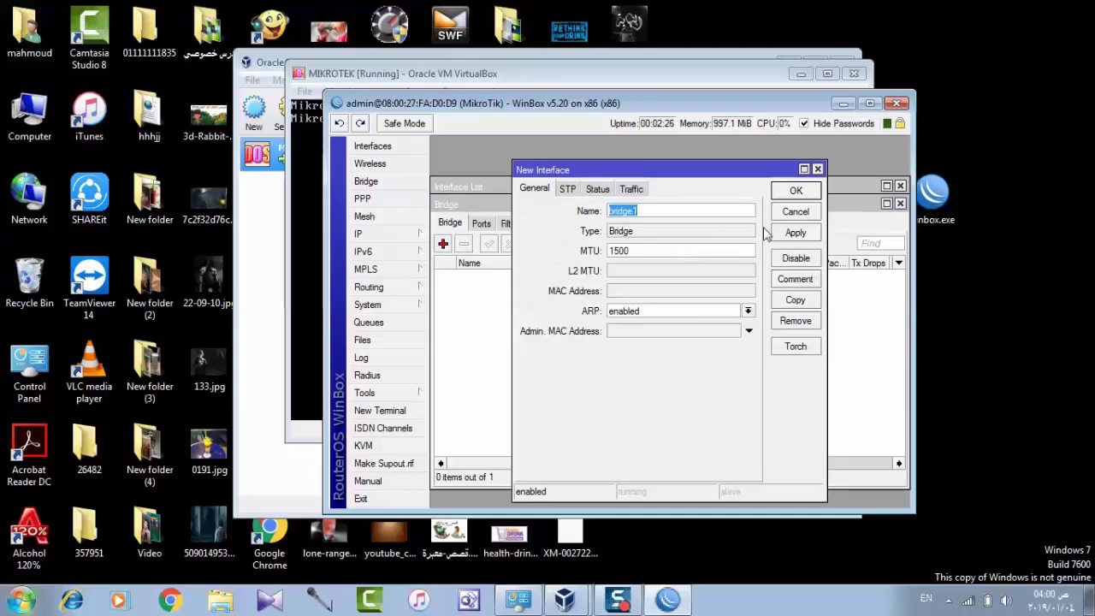
click(796, 191)
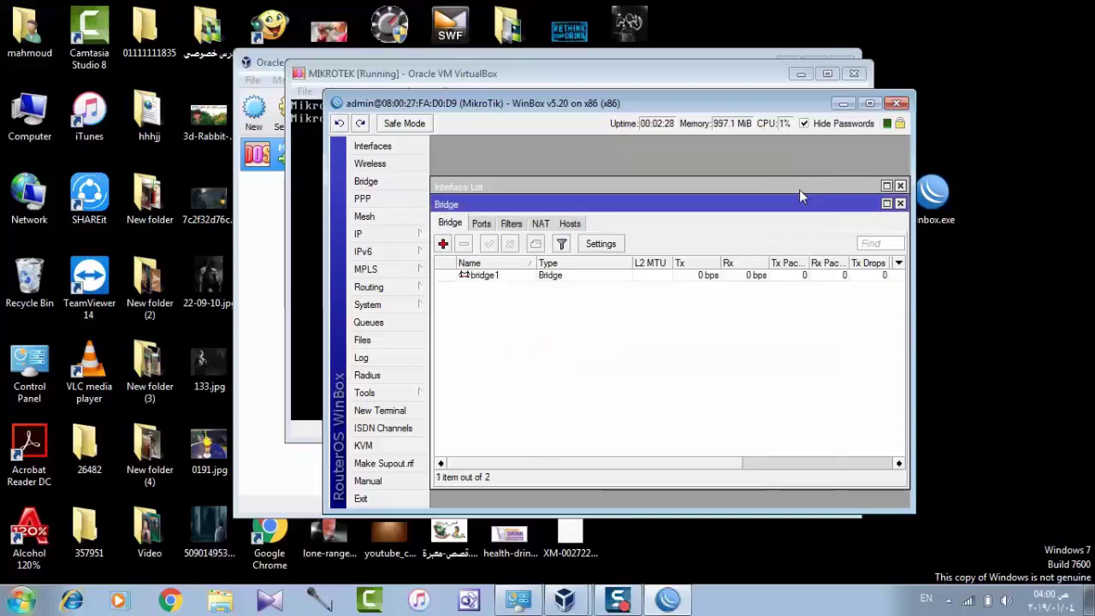
click(402, 148)
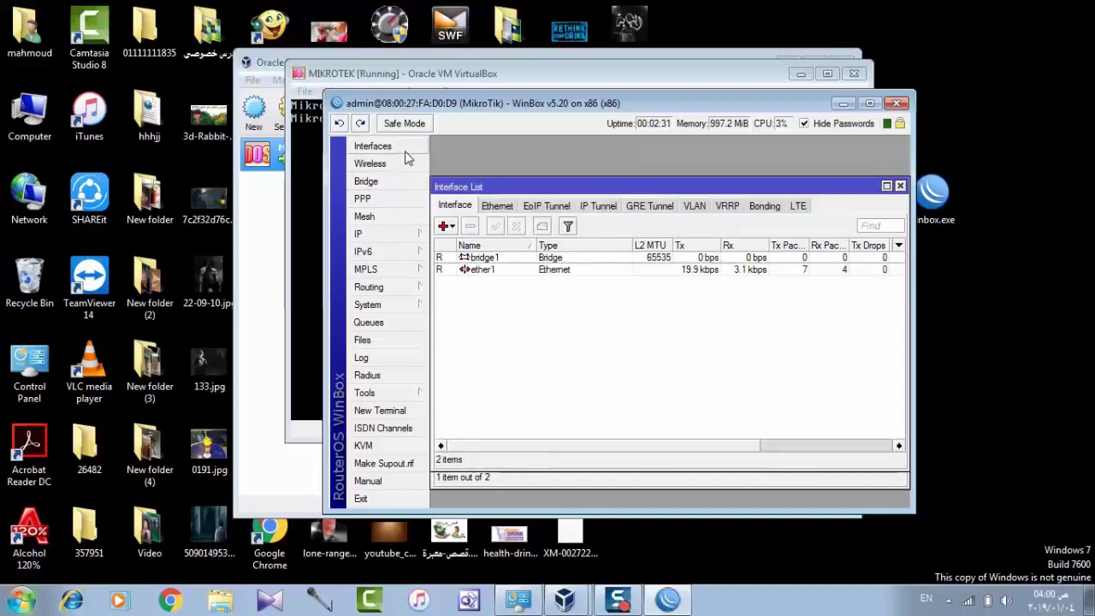
Rename ether1 by entering 'in' as its name, which saves as 'im'
click(530, 260)
click(524, 270)
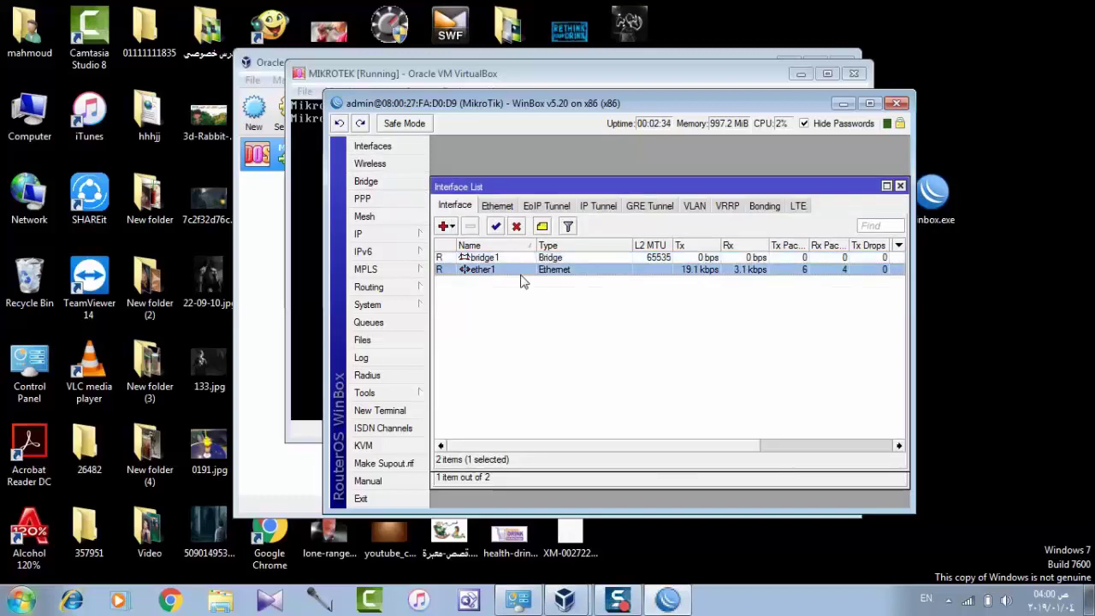
right_click(523, 282)
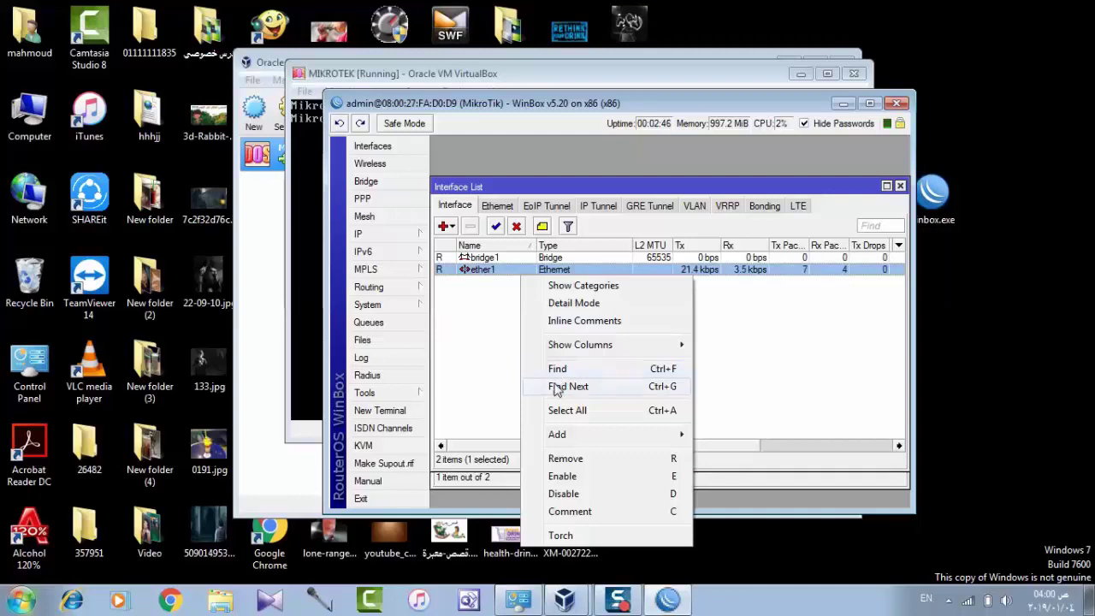
click(483, 275)
double_click(483, 272)
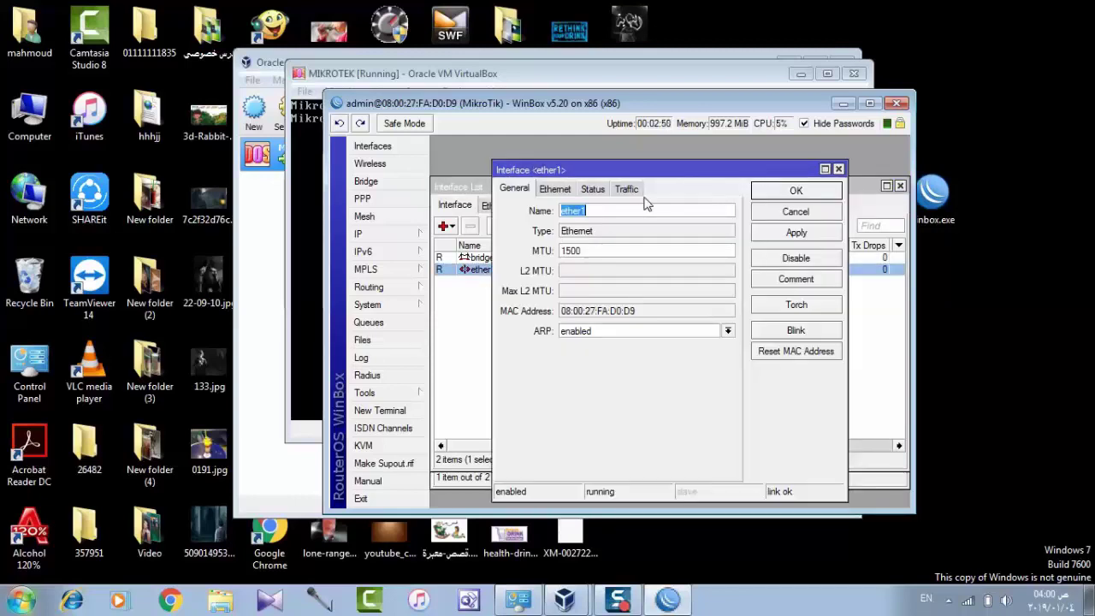
key(BackSpace)
text(in)
click(776, 197)
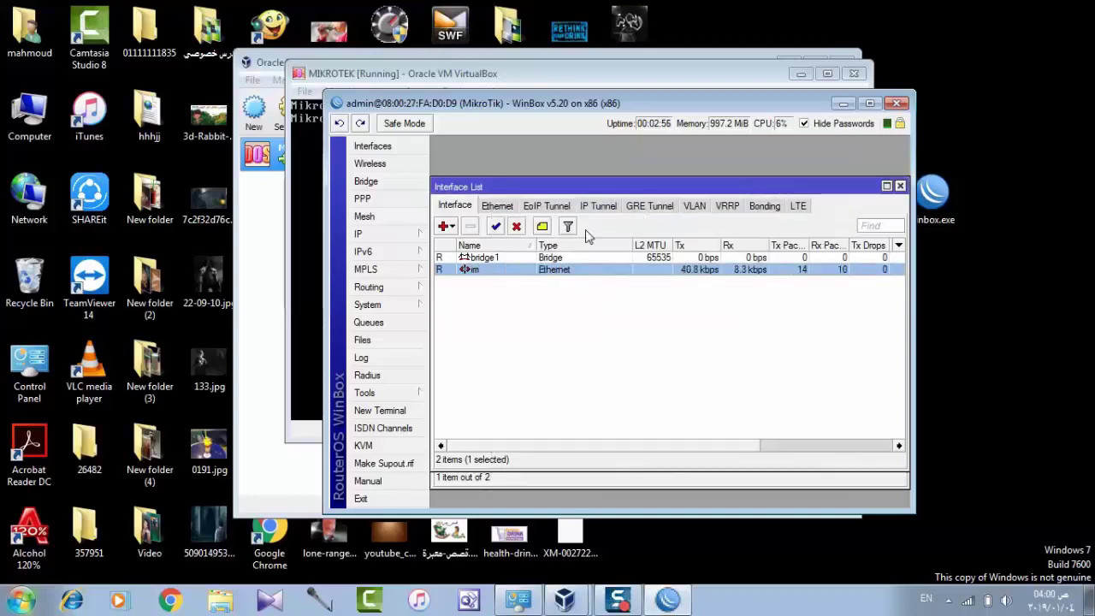
Reopen the misnamed interface and correct its last letter to read 'in'
double_click(517, 271)
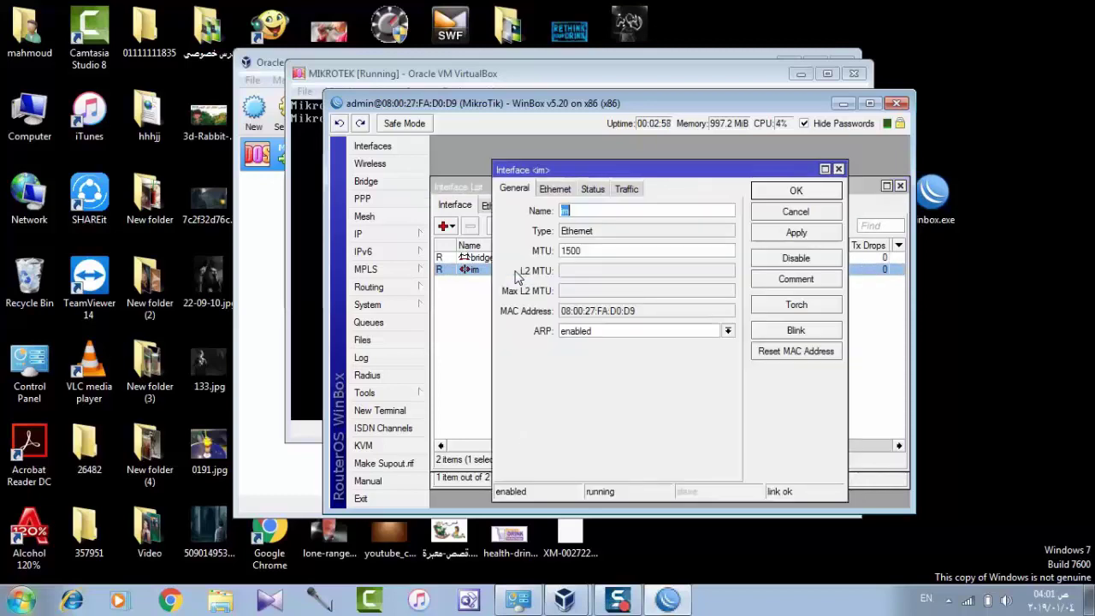
click(588, 213)
key(BackSpace)
text(n)
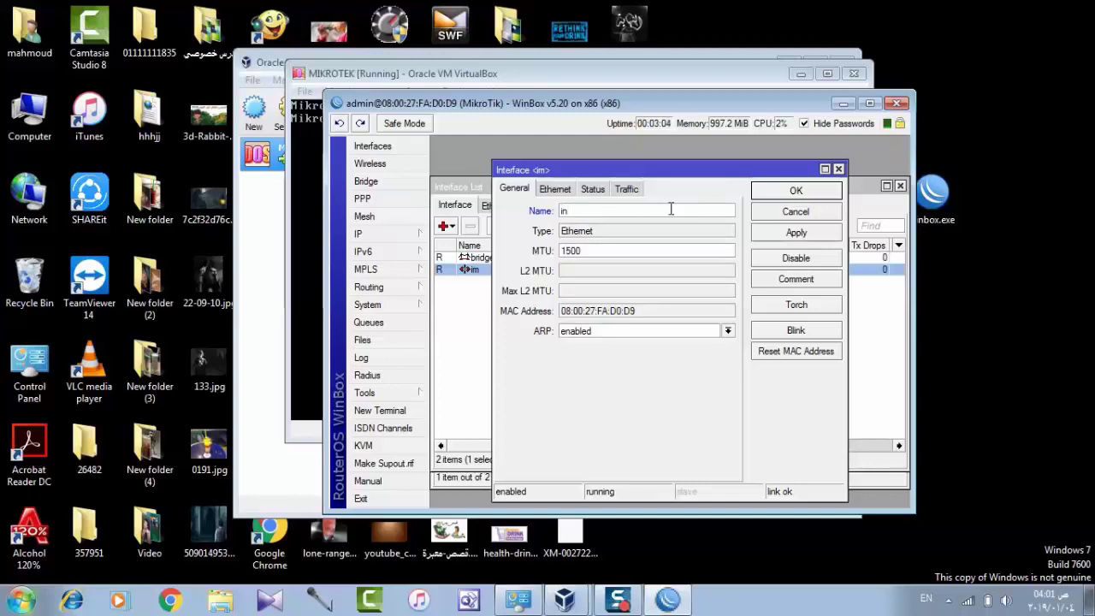
Save the Ethernet interface name 'in' and rename bridge1 to 'out'
click(795, 190)
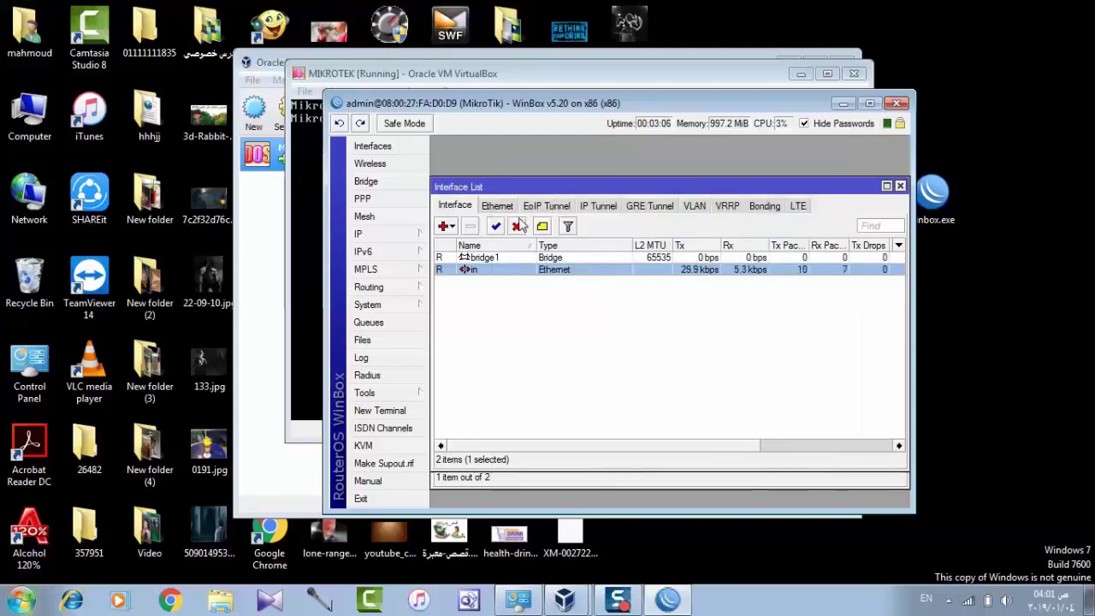
double_click(512, 259)
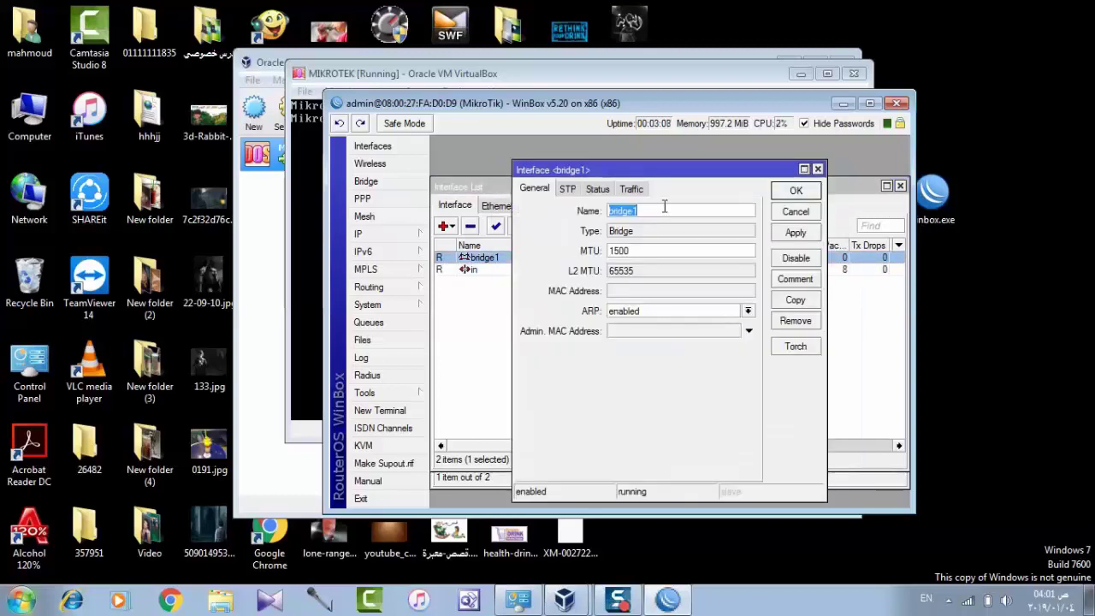
text(out)
click(801, 190)
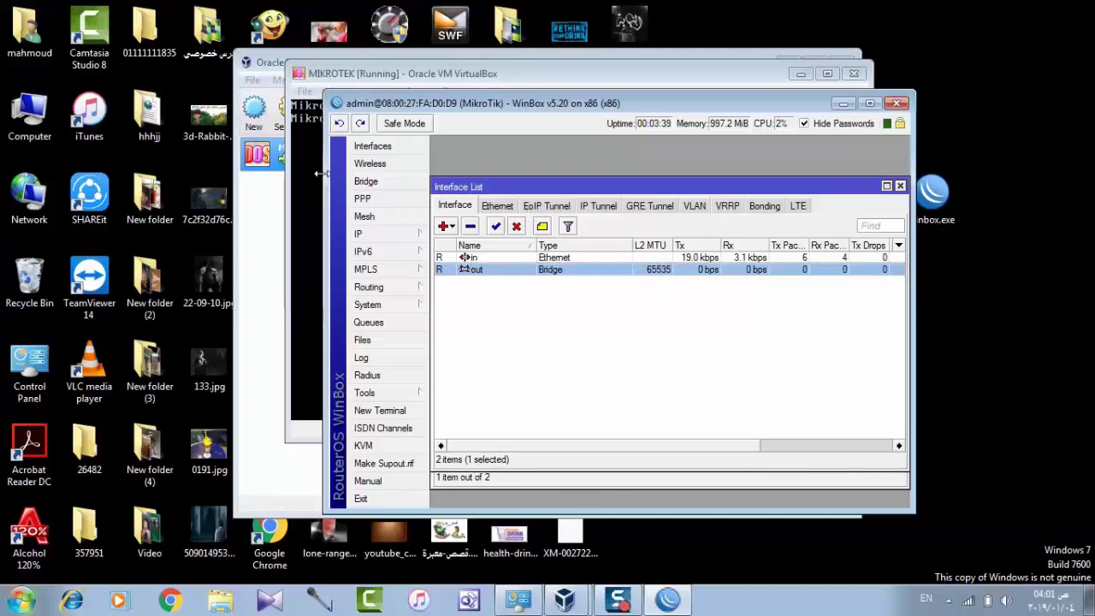
Add IP address 10.10.10.100/24 on interface out, save it and close the Address List
click(385, 238)
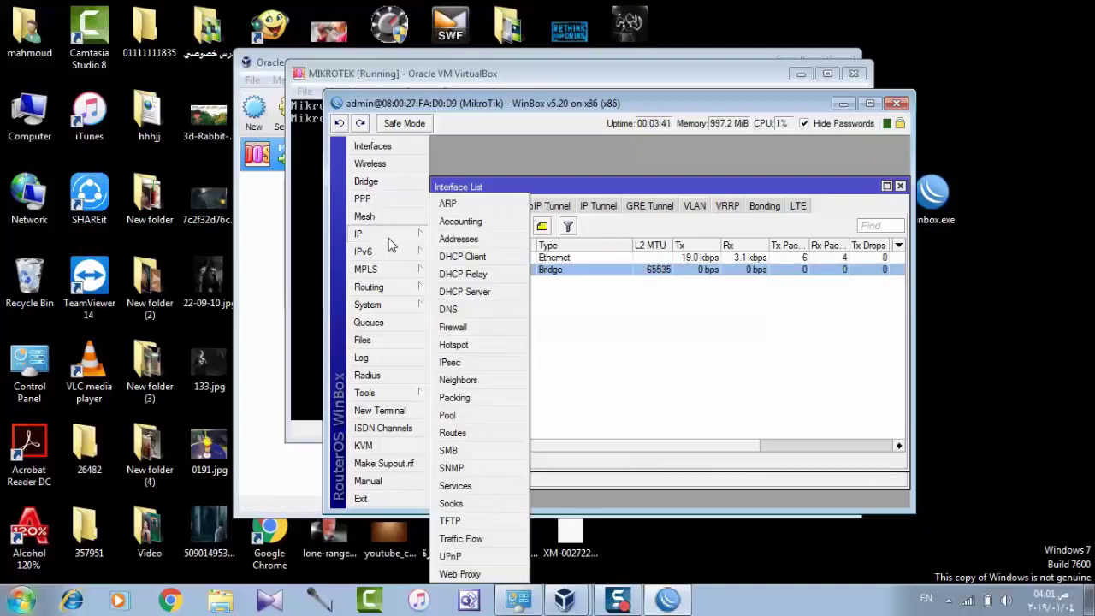
click(453, 246)
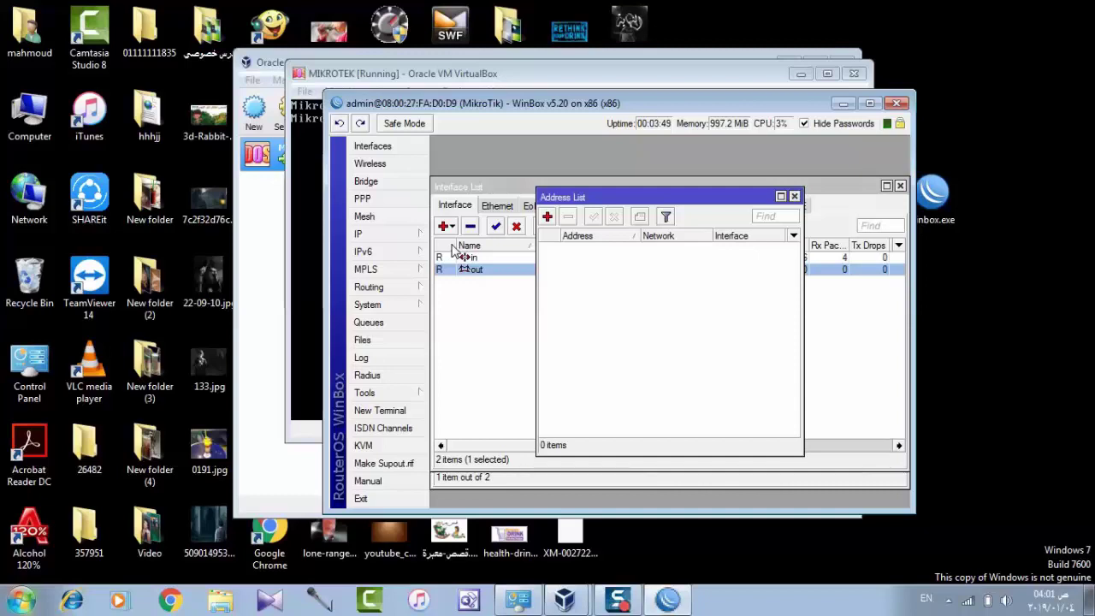
click(546, 219)
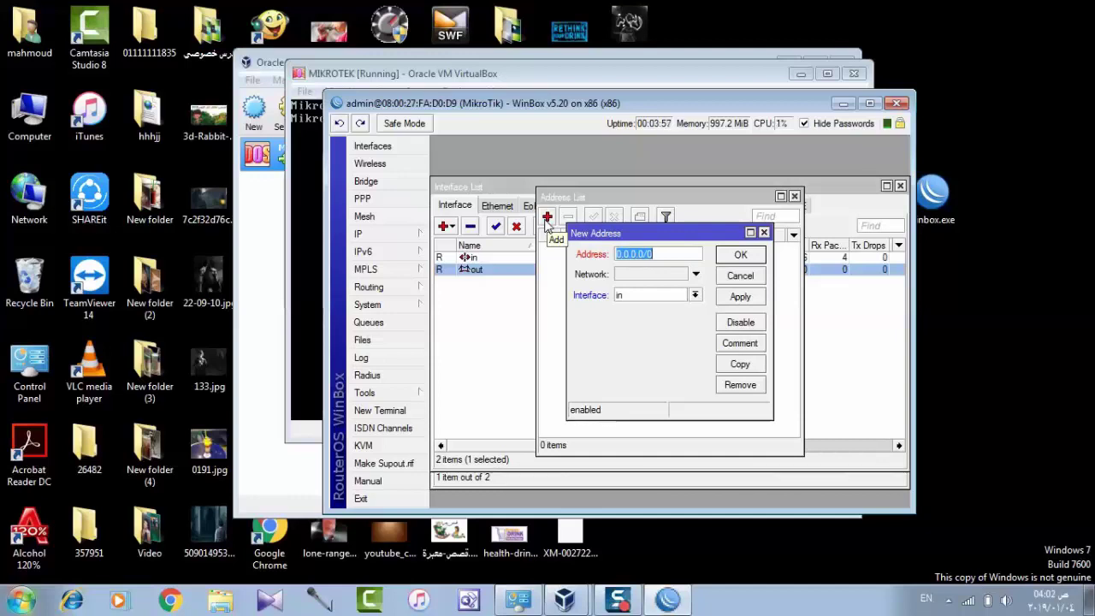
key(End)
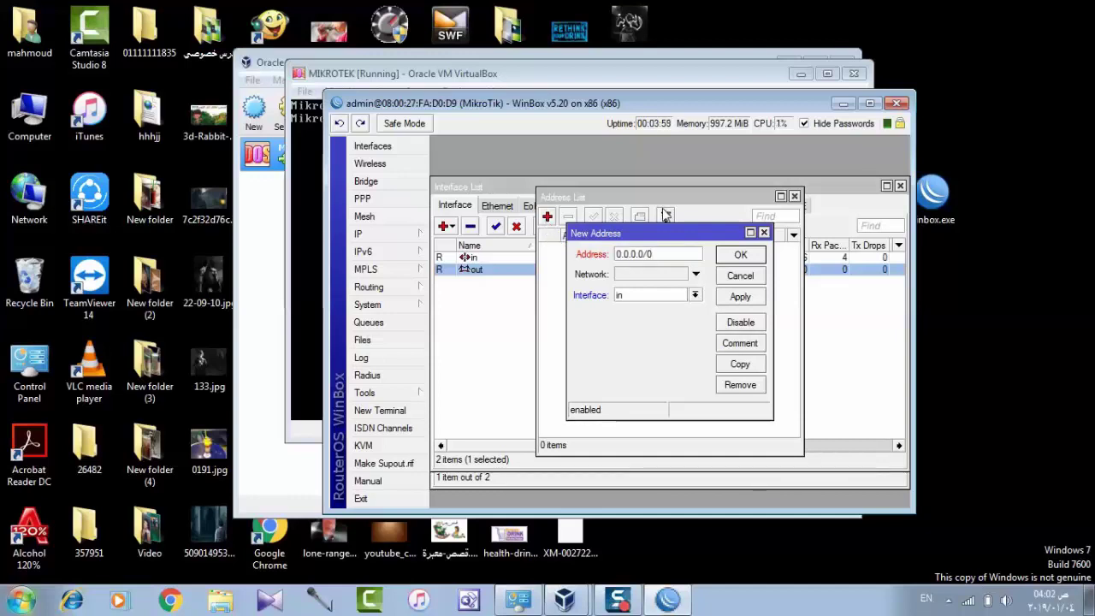
drag(617, 254, 654, 251)
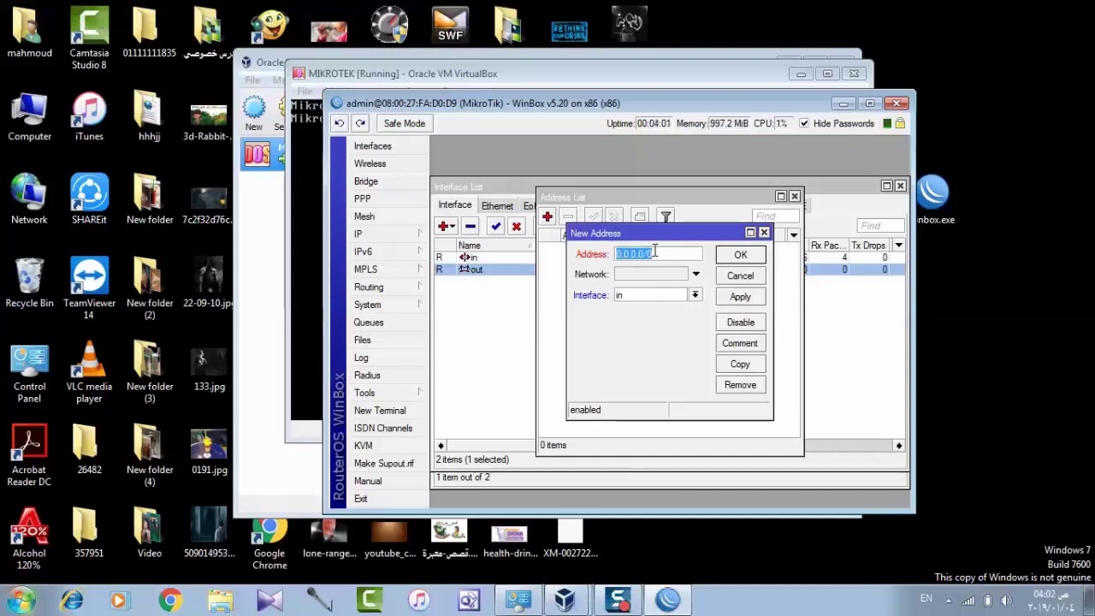
text(10.10.10.100/)
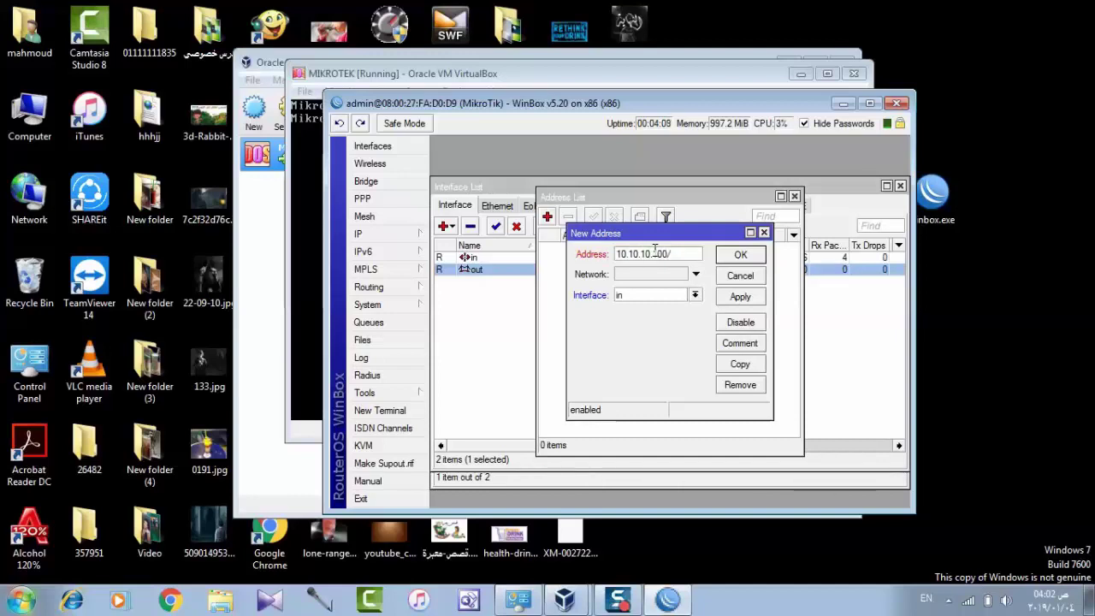
text(24)
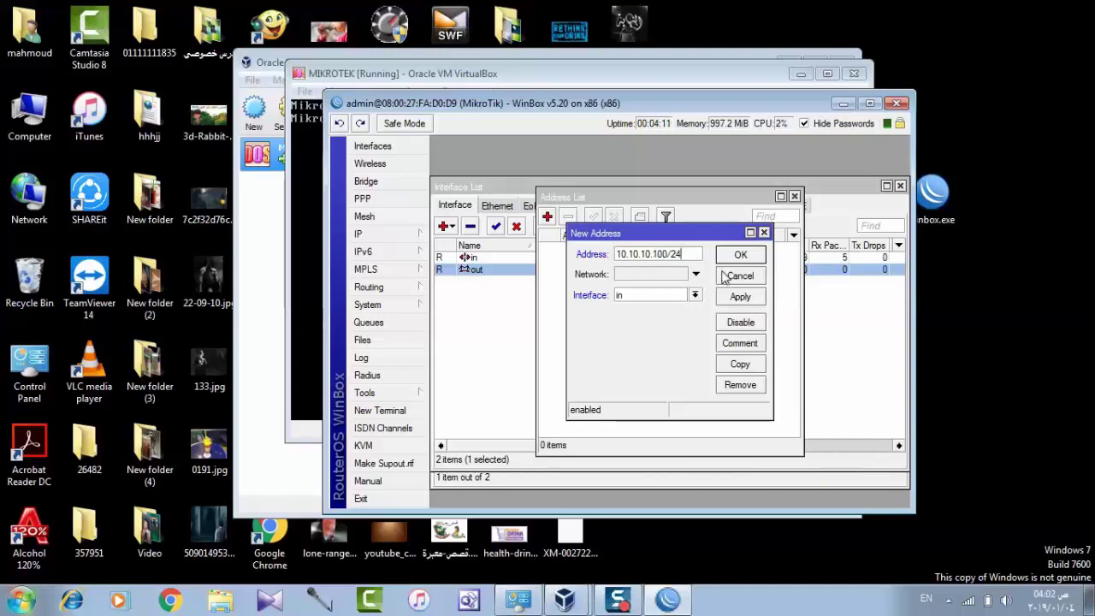
click(696, 296)
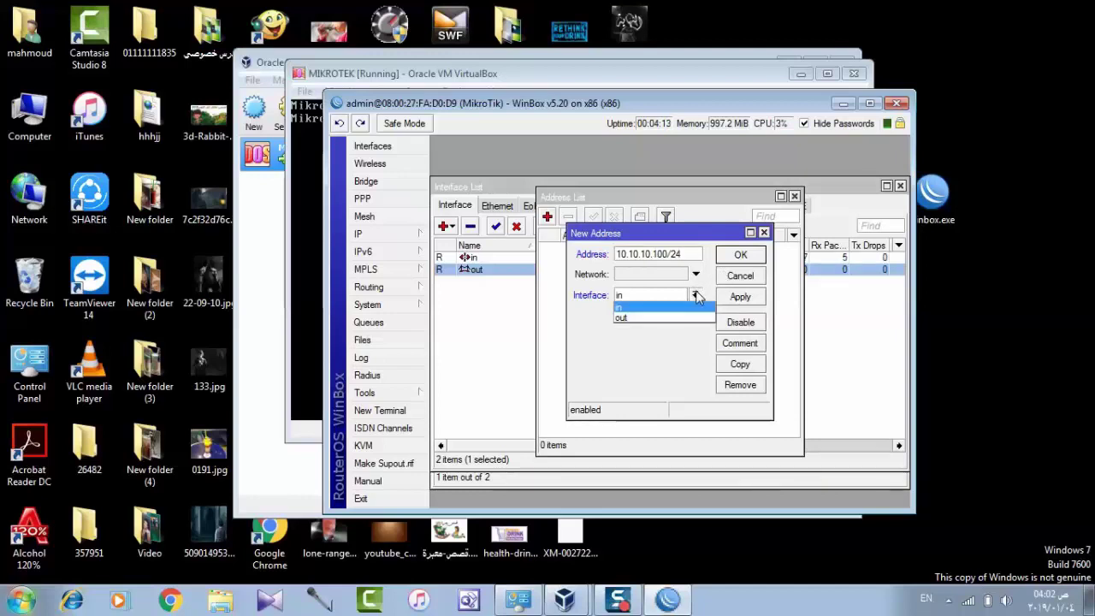
click(682, 317)
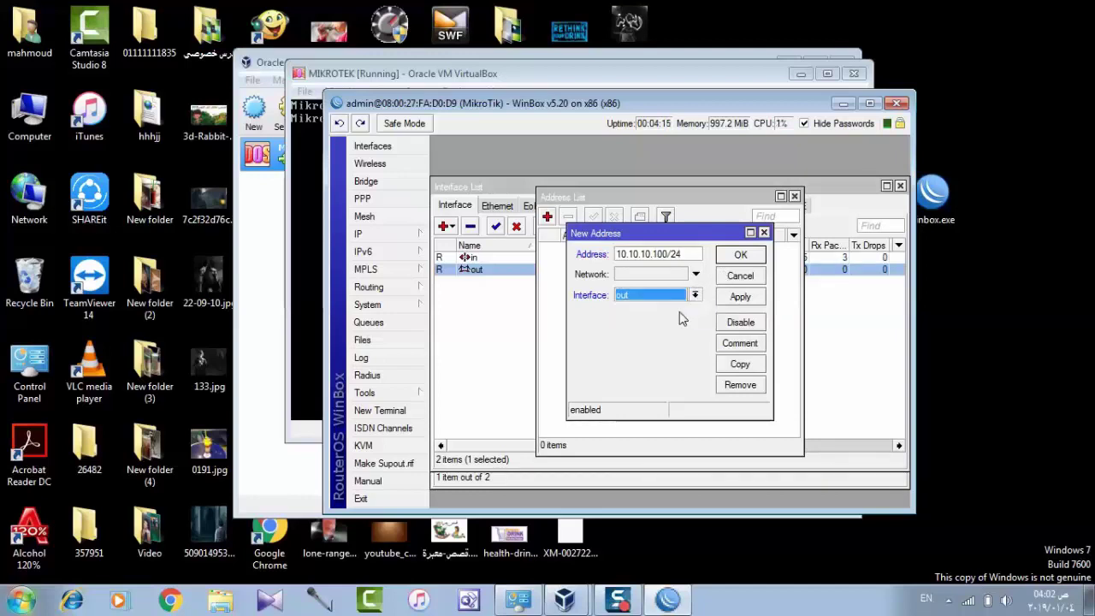
click(736, 296)
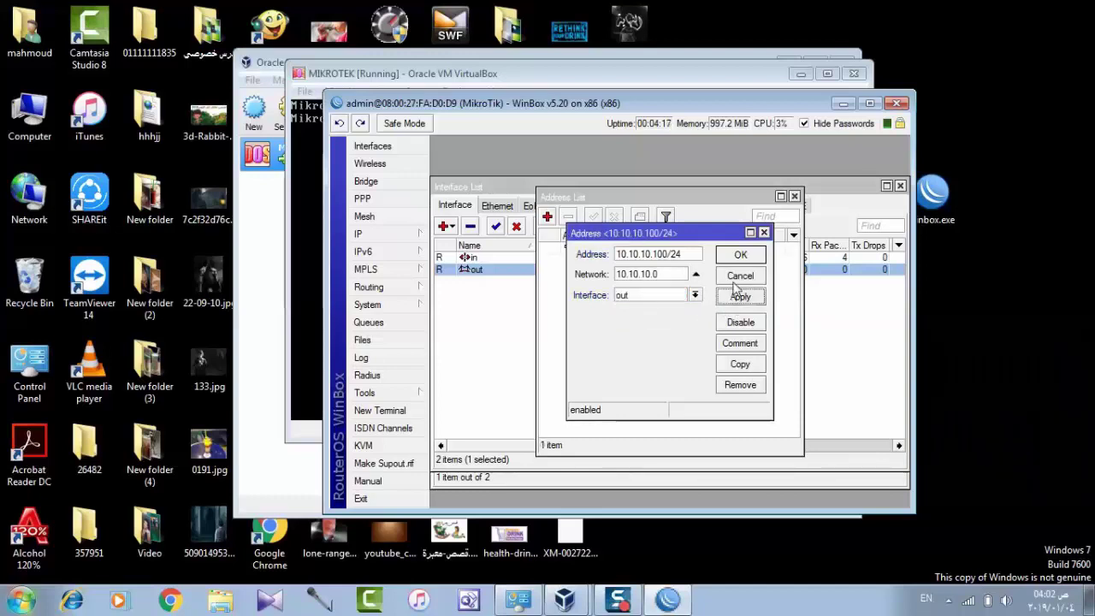
click(741, 254)
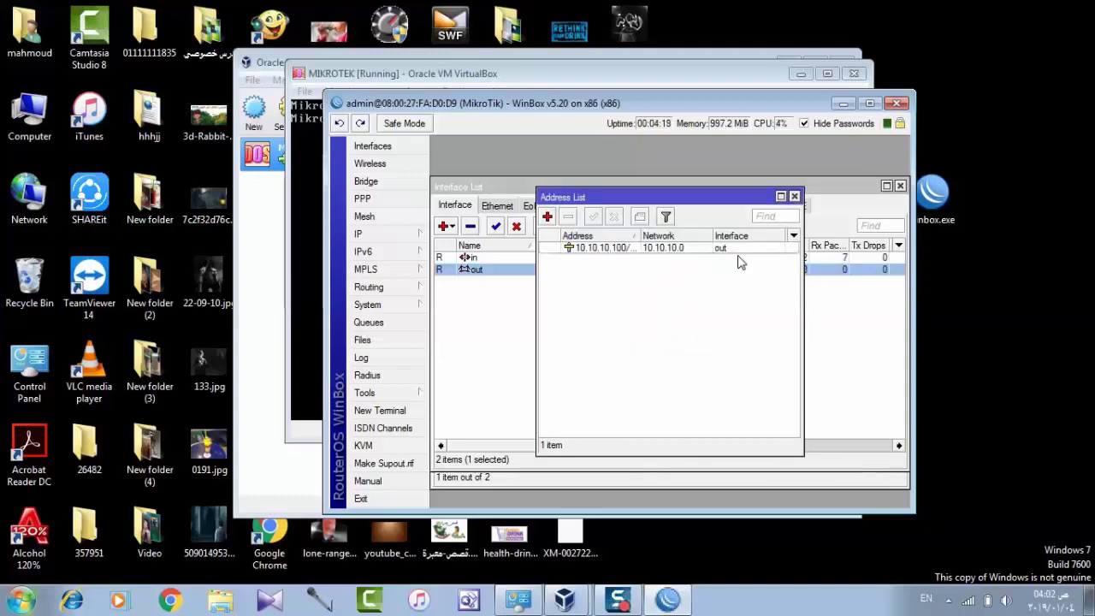
click(795, 198)
Create a DHCP client on interface in, save it and close the DHCP Client list
click(385, 236)
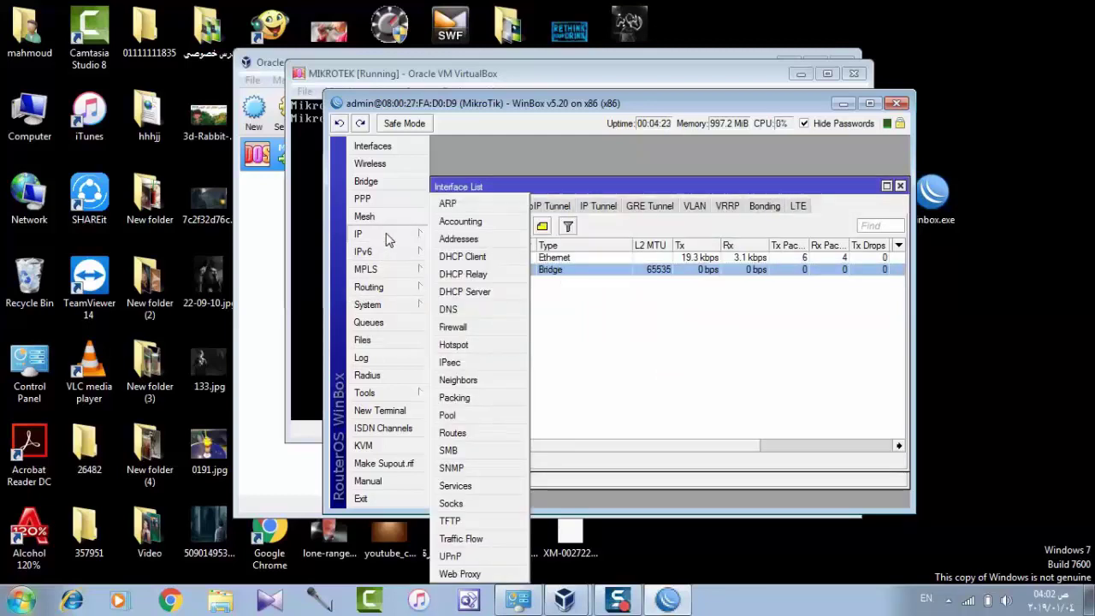
click(478, 258)
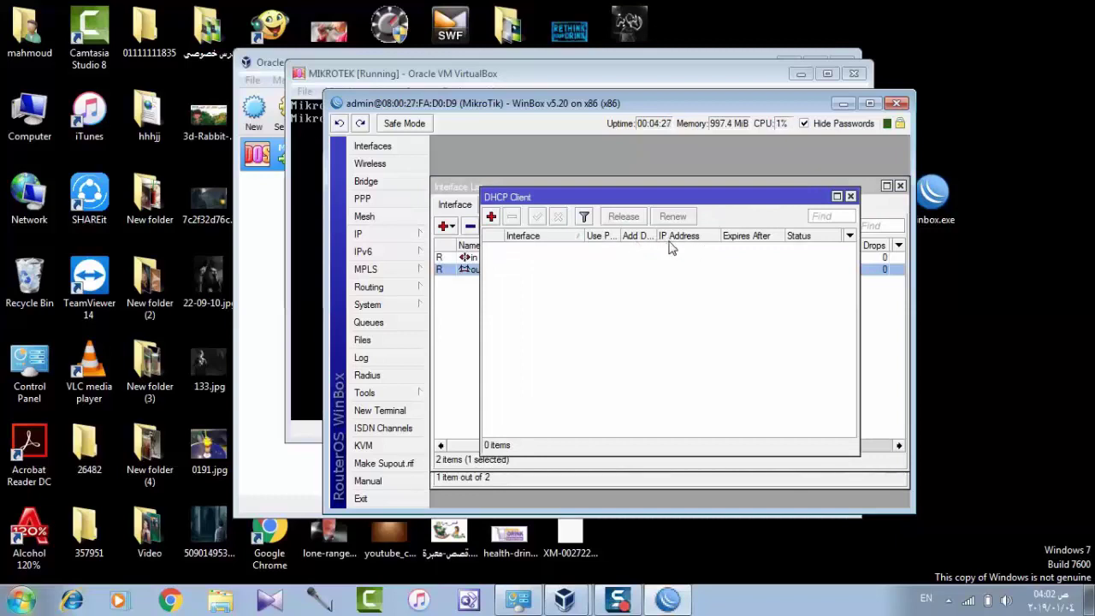
click(491, 217)
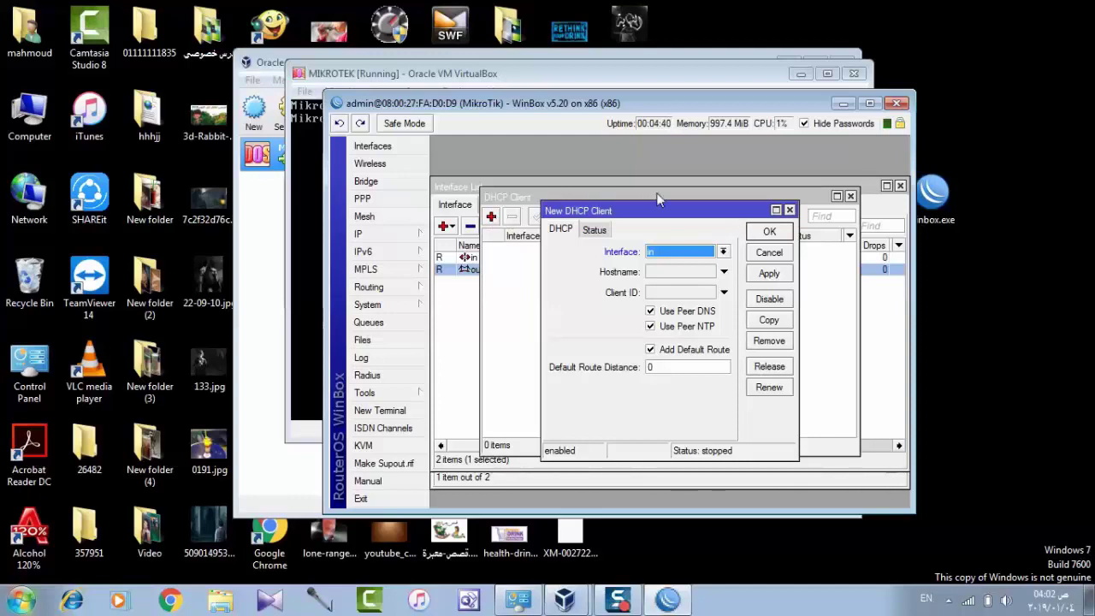
click(769, 273)
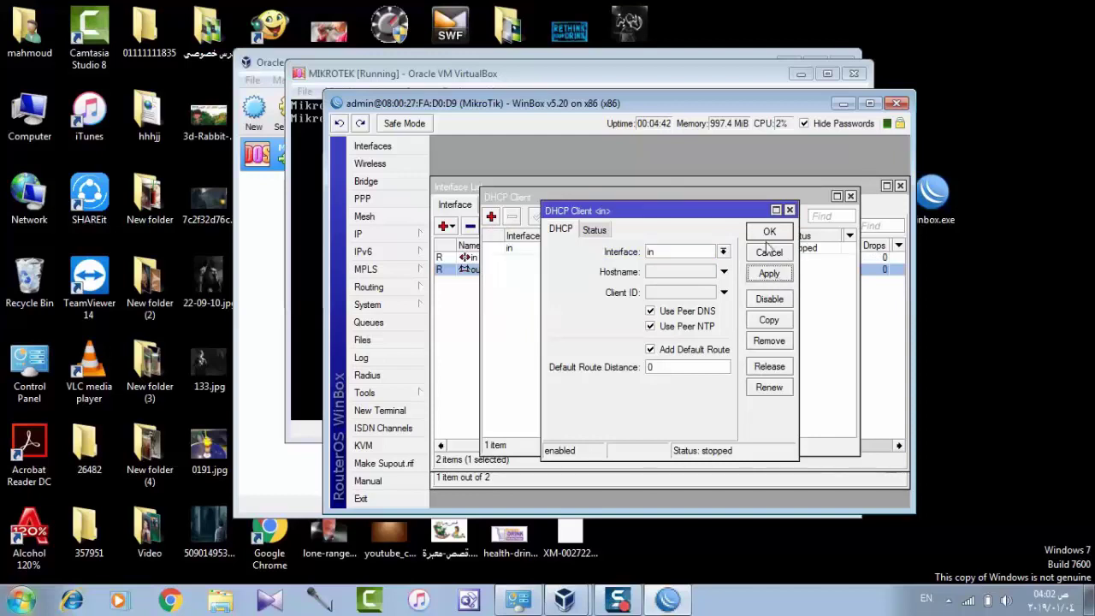
click(770, 232)
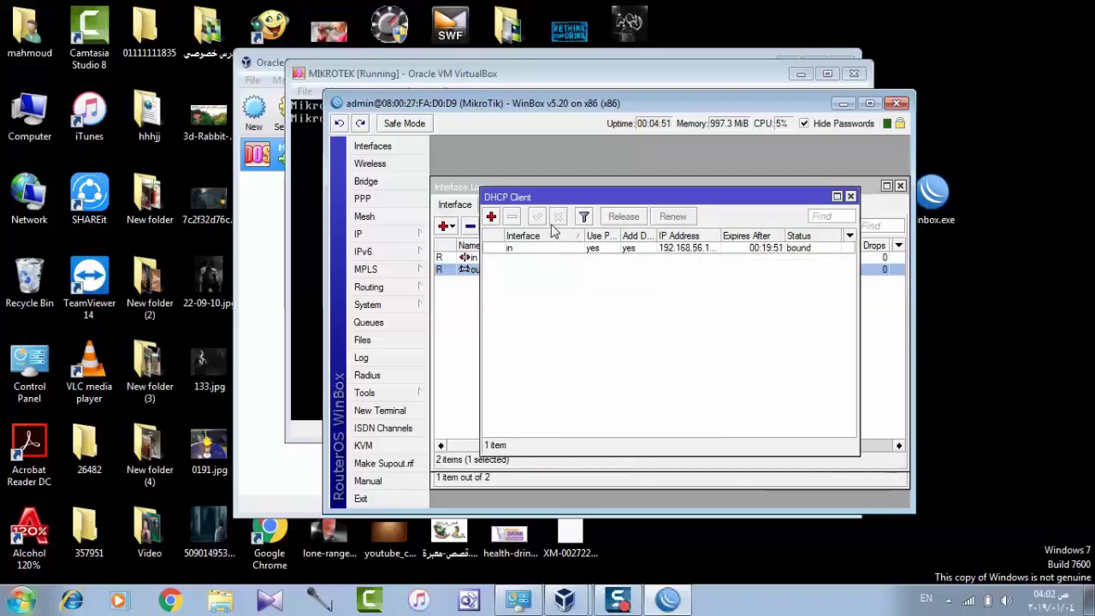
click(850, 196)
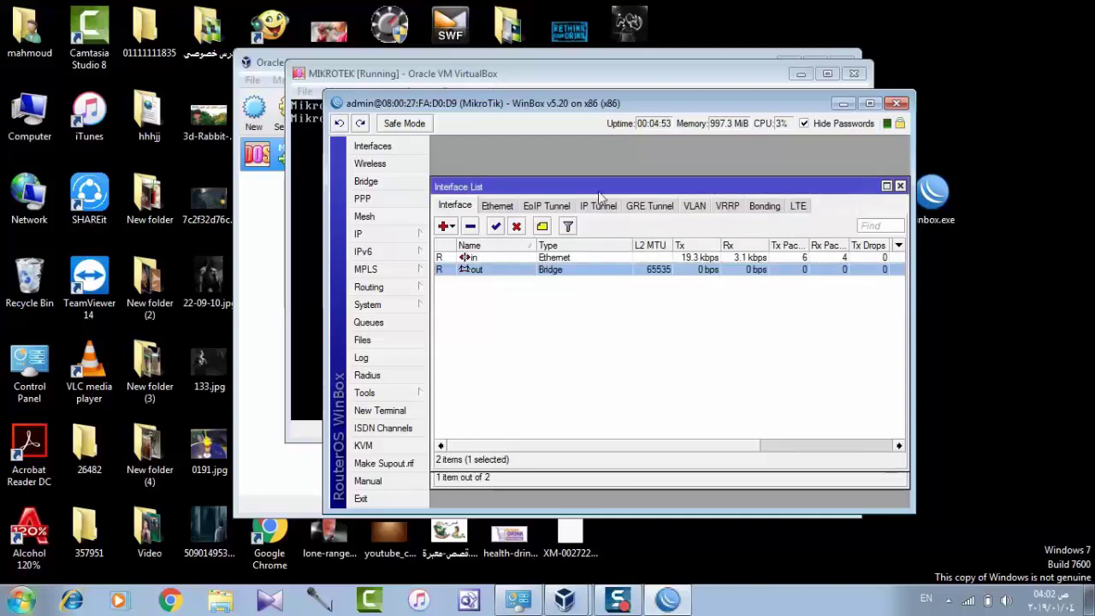
Check the router's assigned addresses in IP > Addresses, then close the list
click(400, 233)
click(460, 239)
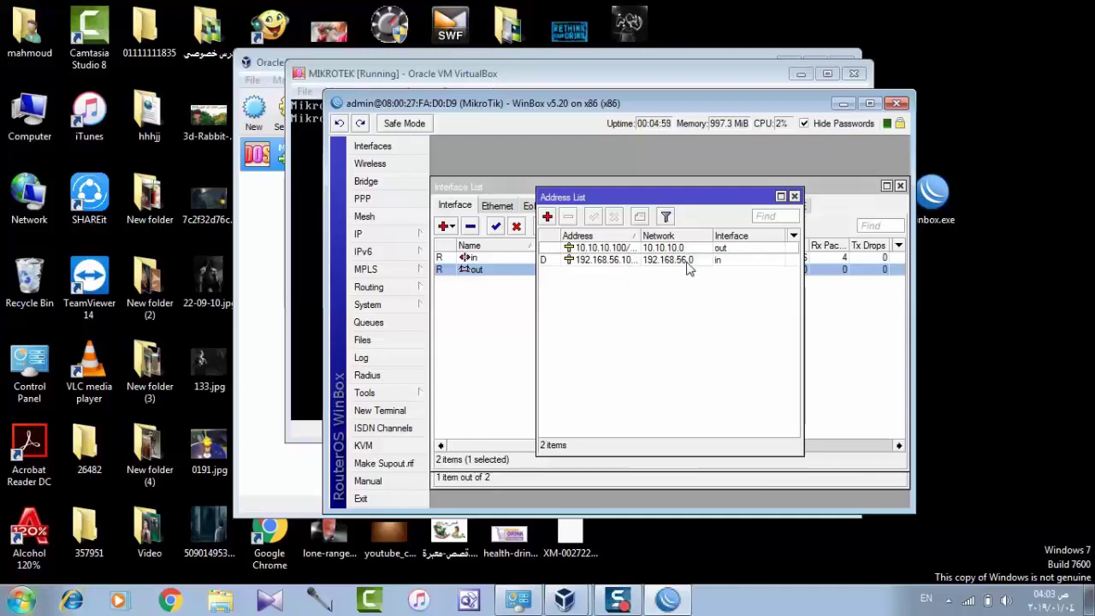
click(794, 196)
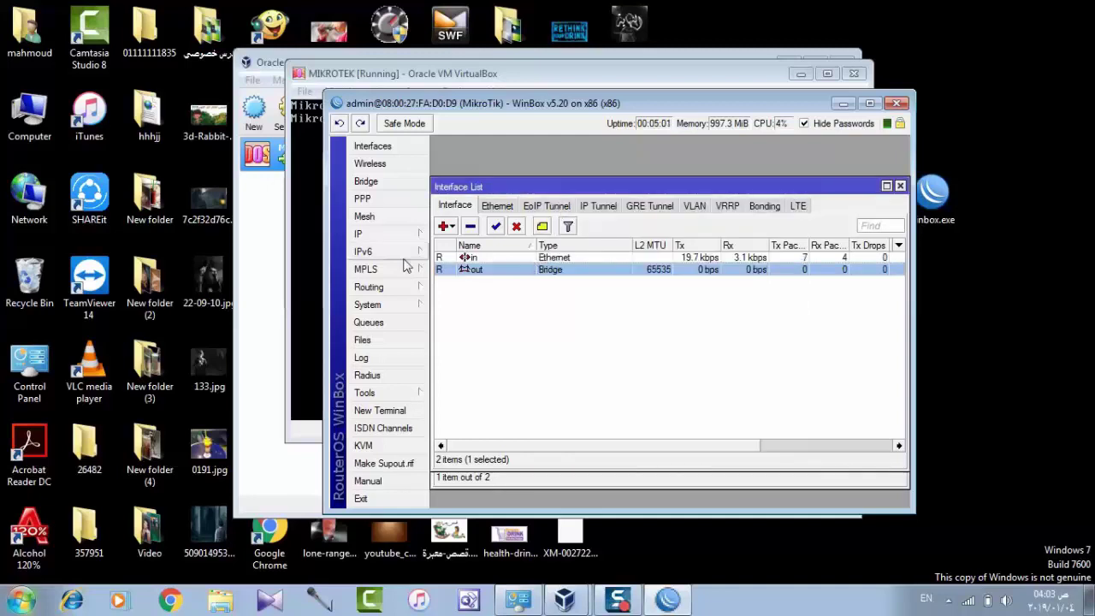
click(393, 240)
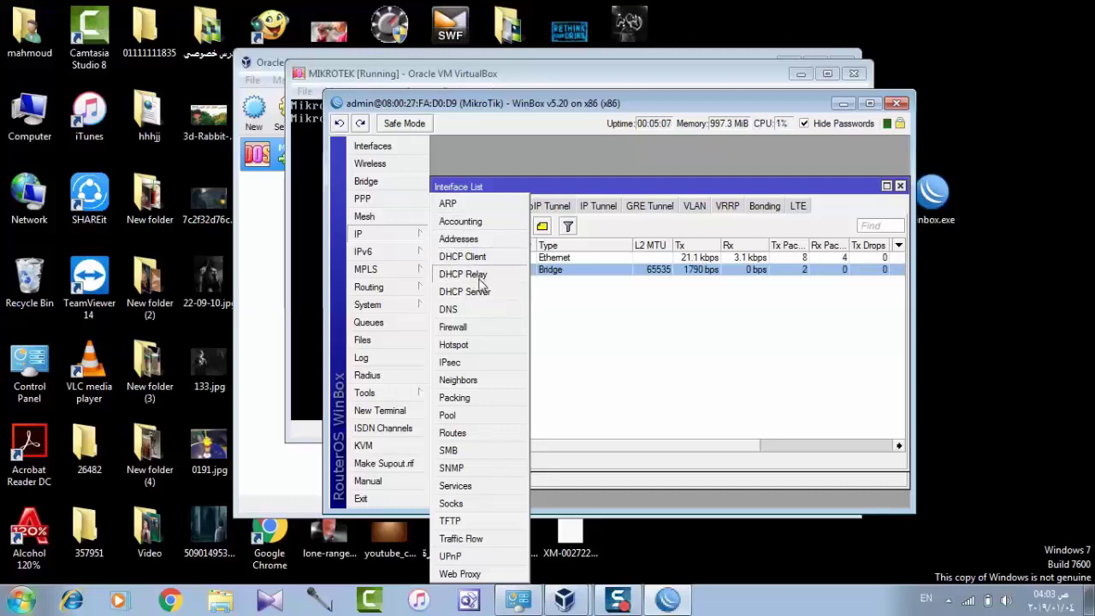
Run DHCP Setup on out with 10.10.10.0/24 and gateway 10.10.10.100, hitting a missing-DNS error
click(465, 292)
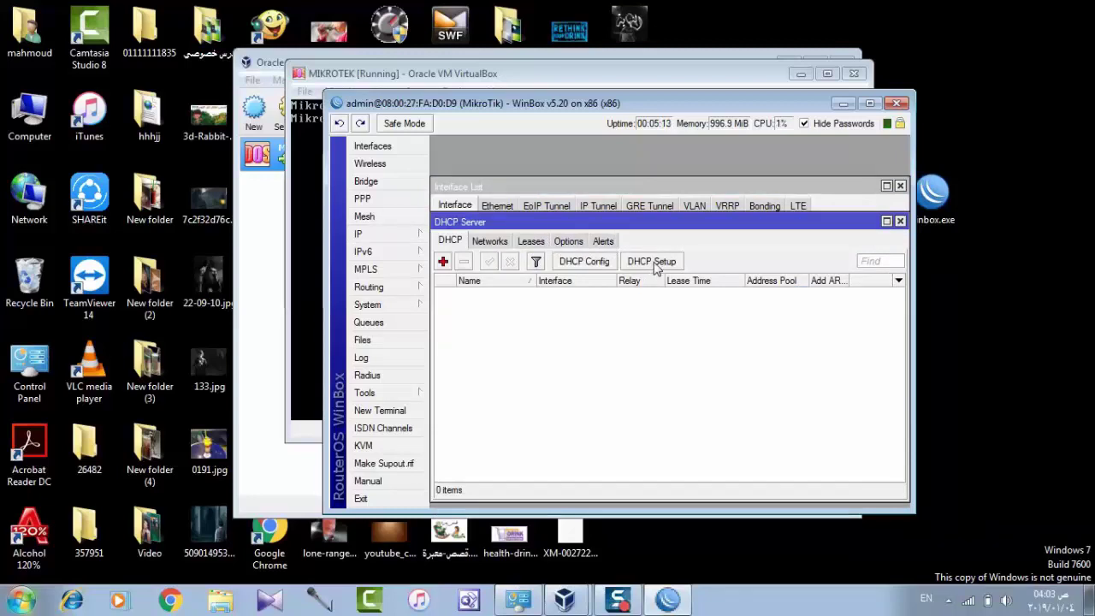
click(656, 264)
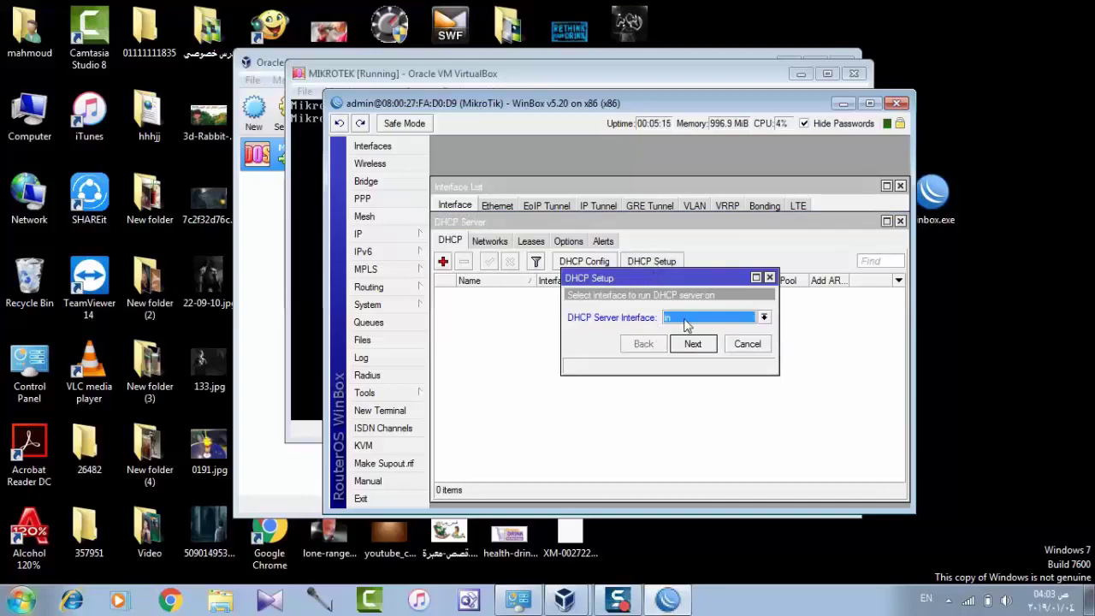
click(685, 321)
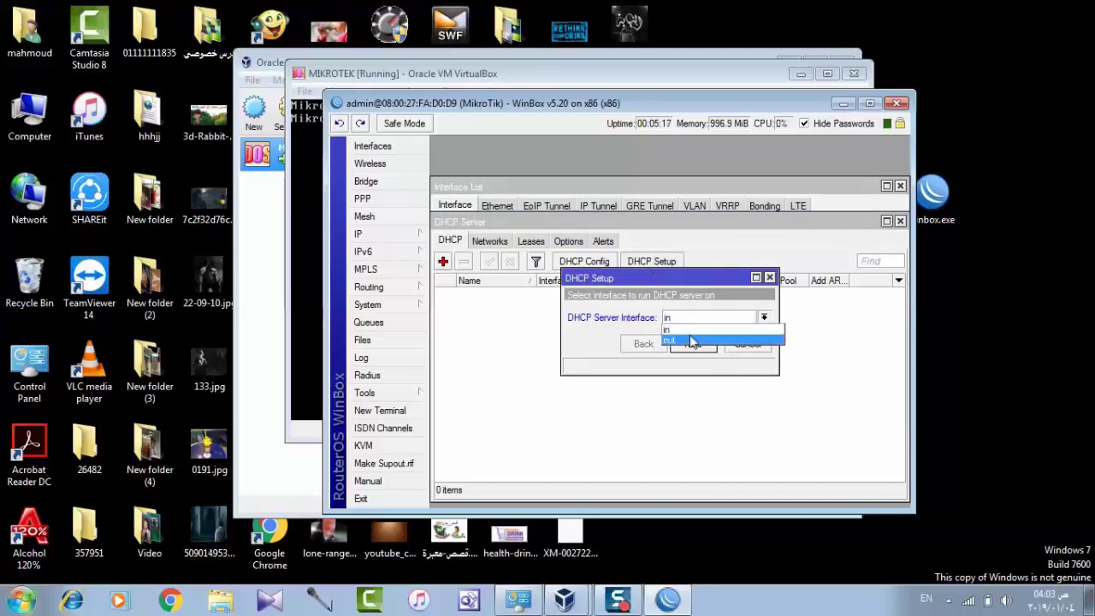
click(693, 341)
click(693, 343)
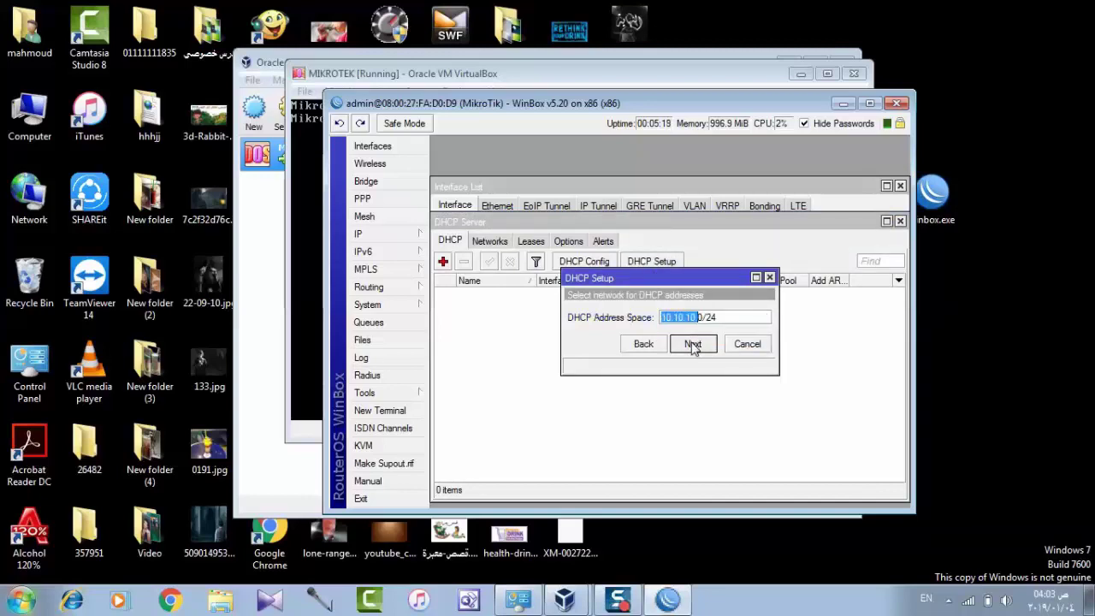
click(693, 344)
click(693, 343)
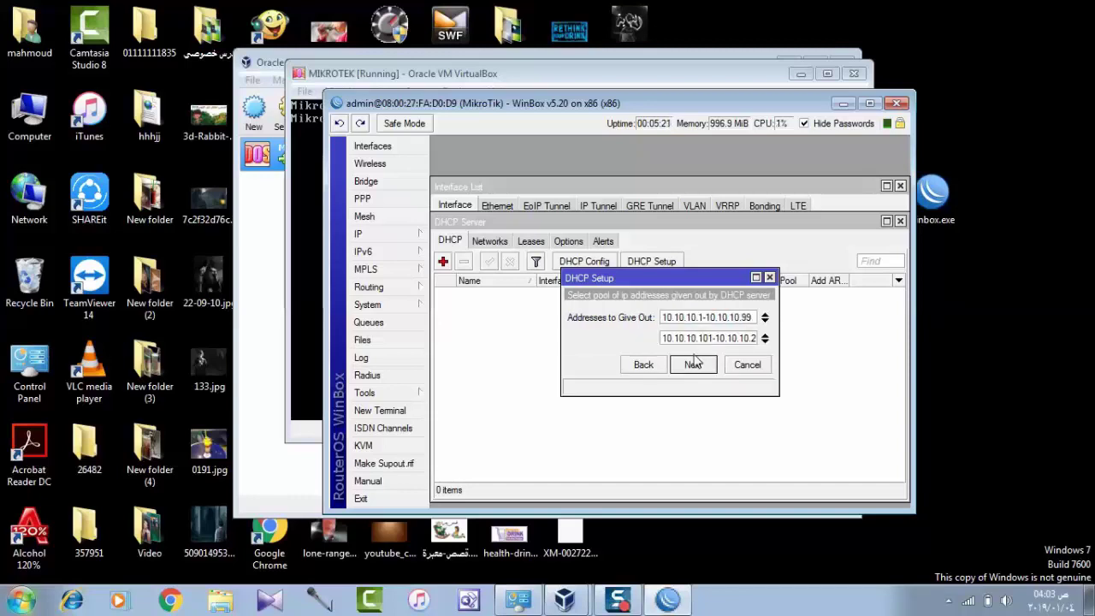
click(695, 365)
click(694, 366)
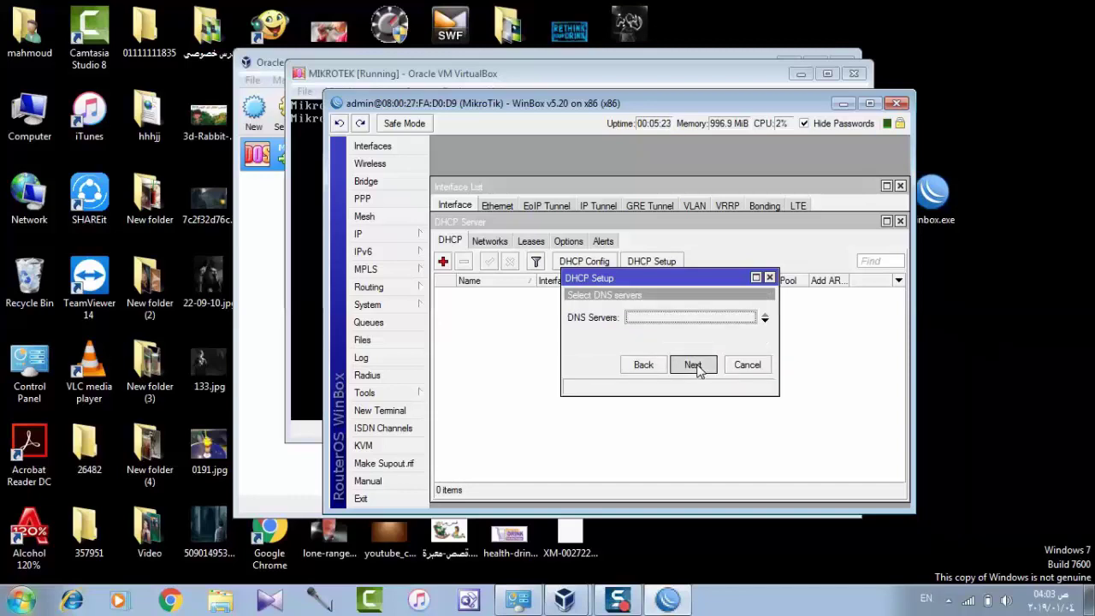
click(568, 314)
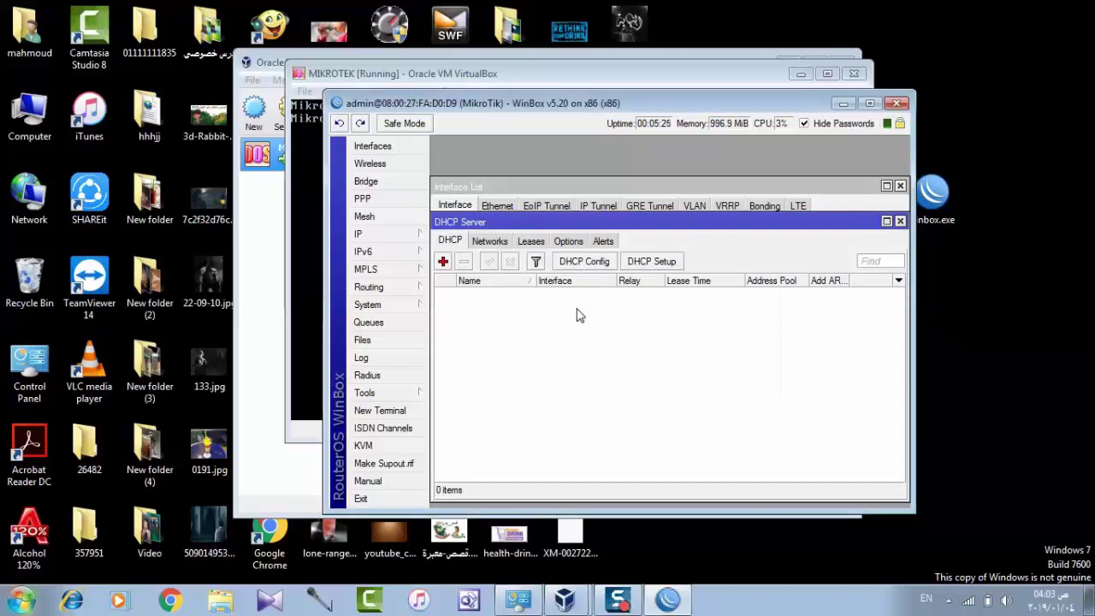
Rerun DHCP Setup with the same values, again stopping at the missing-DNS error
click(660, 265)
click(693, 365)
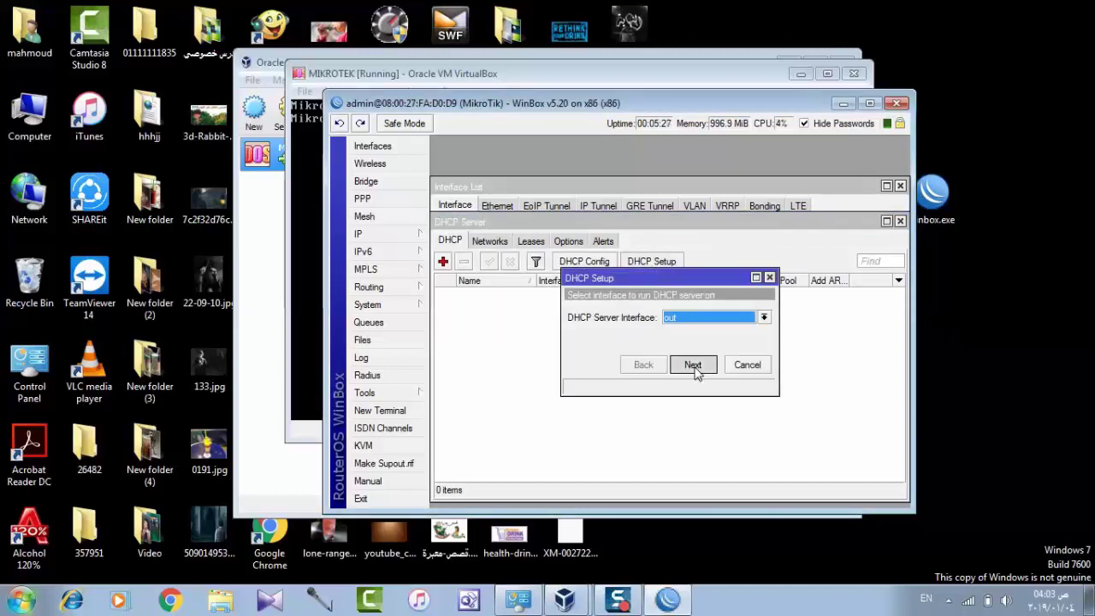
click(693, 365)
click(695, 366)
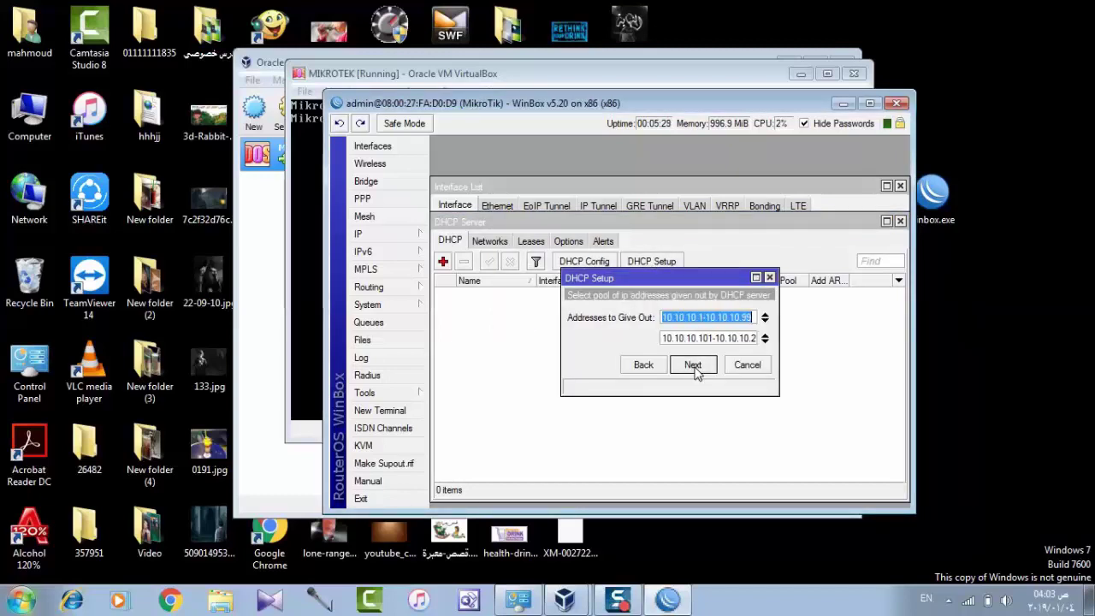
click(693, 365)
click(693, 366)
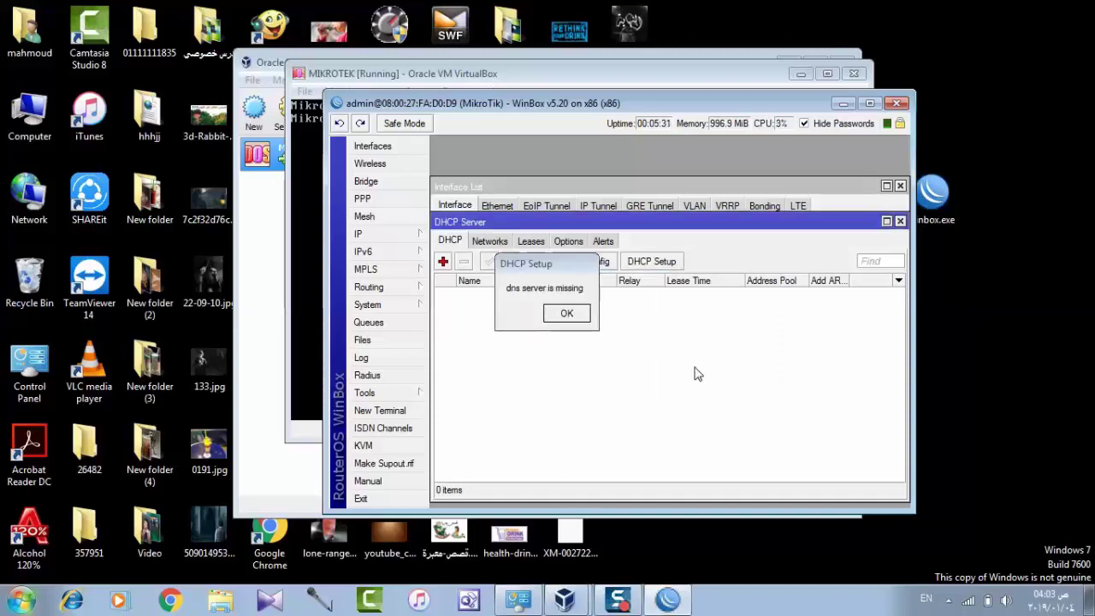
click(569, 314)
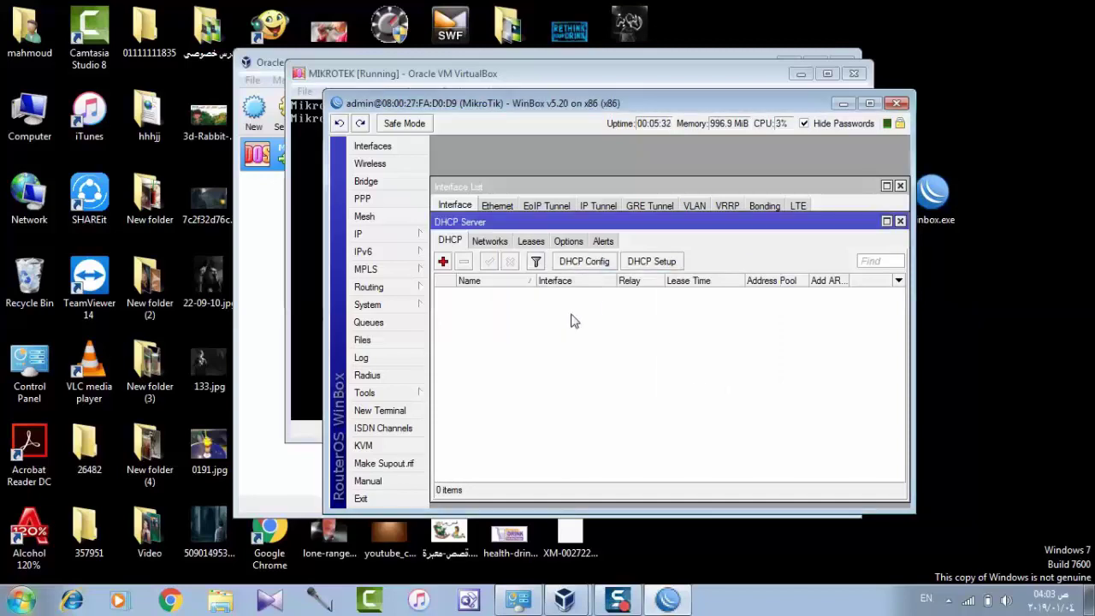
Run DHCP Setup a third time, accepting out, 10.10.10.0/24, gateway 10.10.10.100 and the pool
click(641, 266)
click(691, 365)
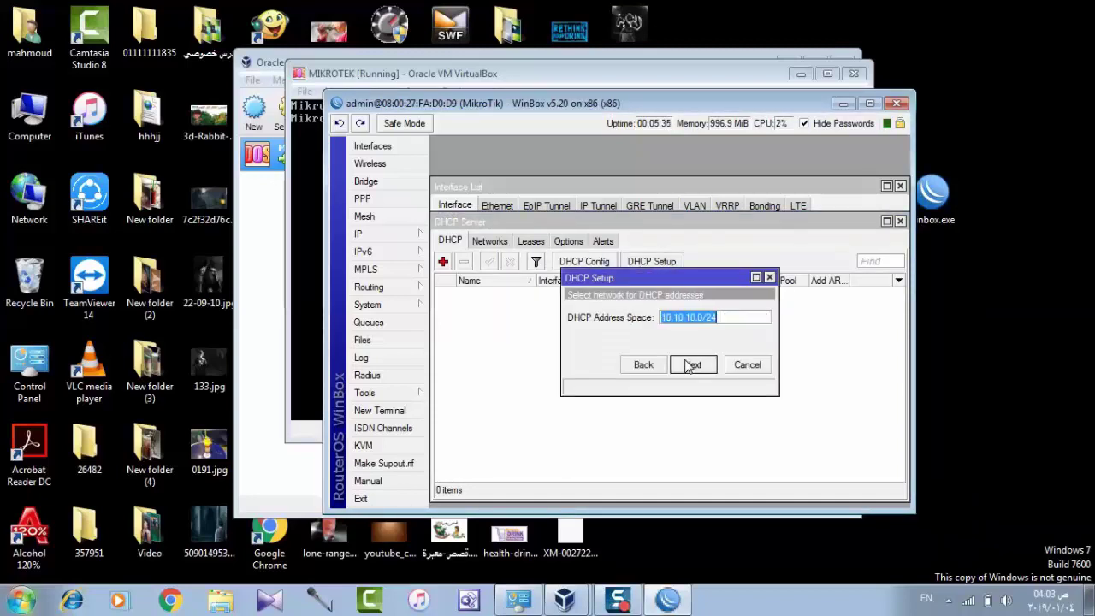
click(691, 365)
click(691, 365)
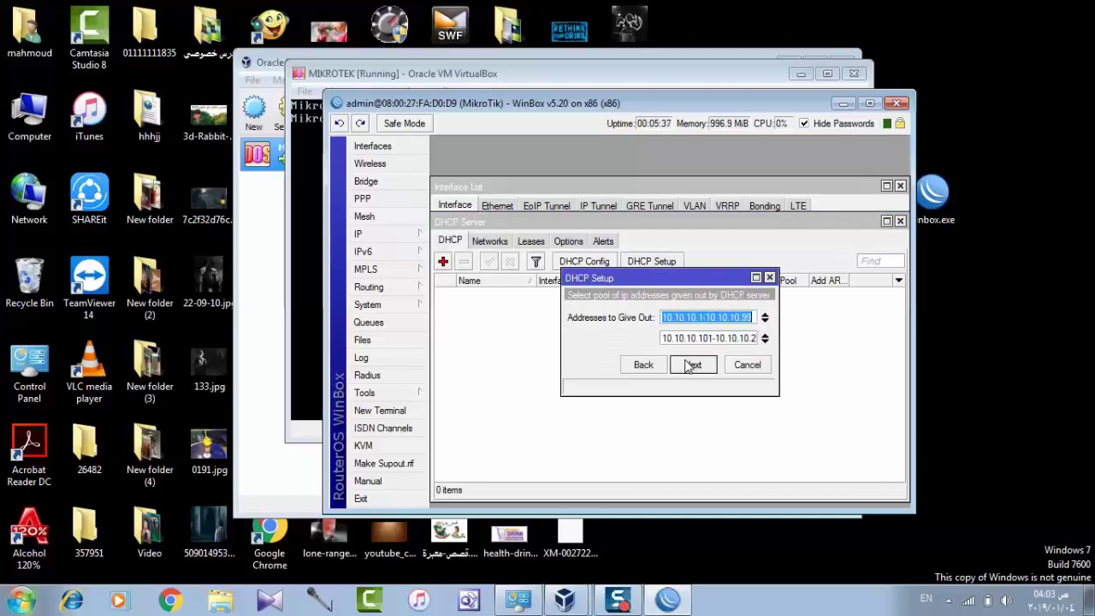
click(694, 365)
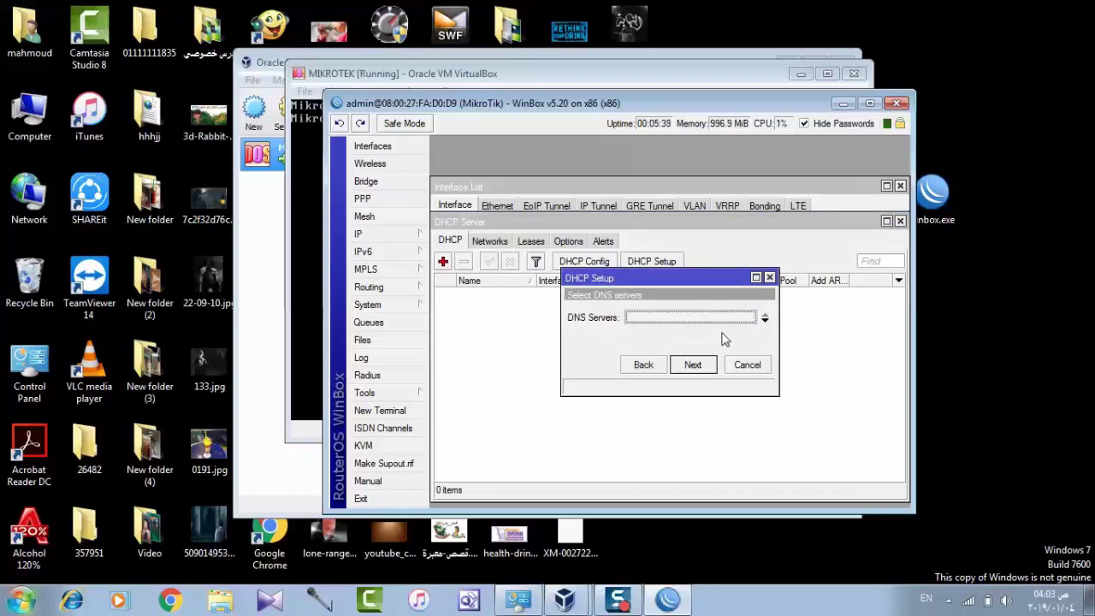
Enter DNS server 8.8.8.8, keep the 3d lease, finish setup and close DHCP Server
click(765, 320)
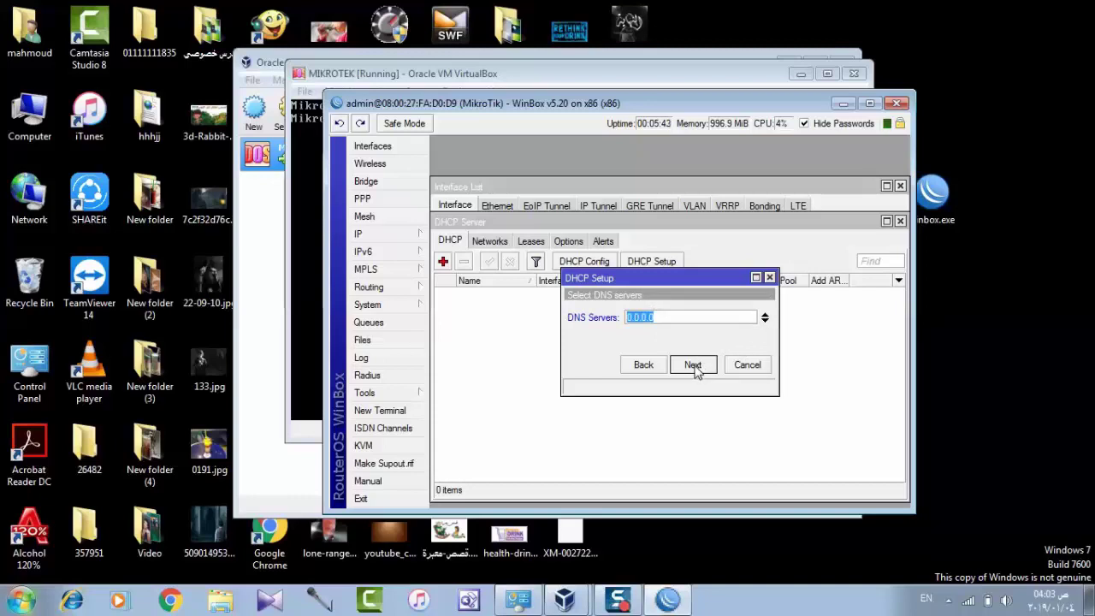
text(8.8)
key(BackSpace)
text(.8.8)
click(693, 365)
click(693, 366)
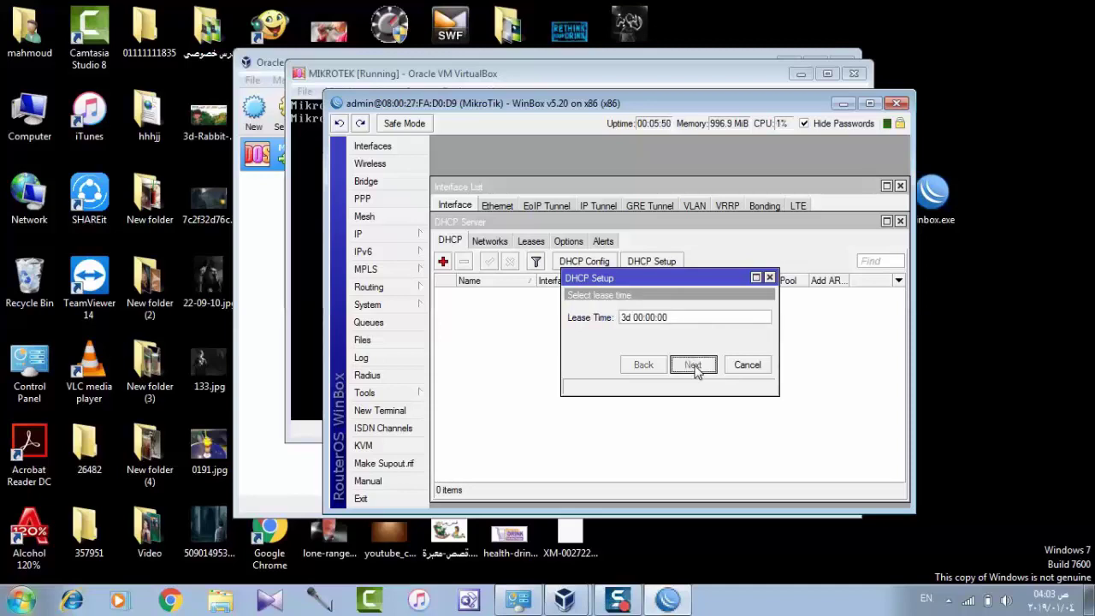
click(587, 317)
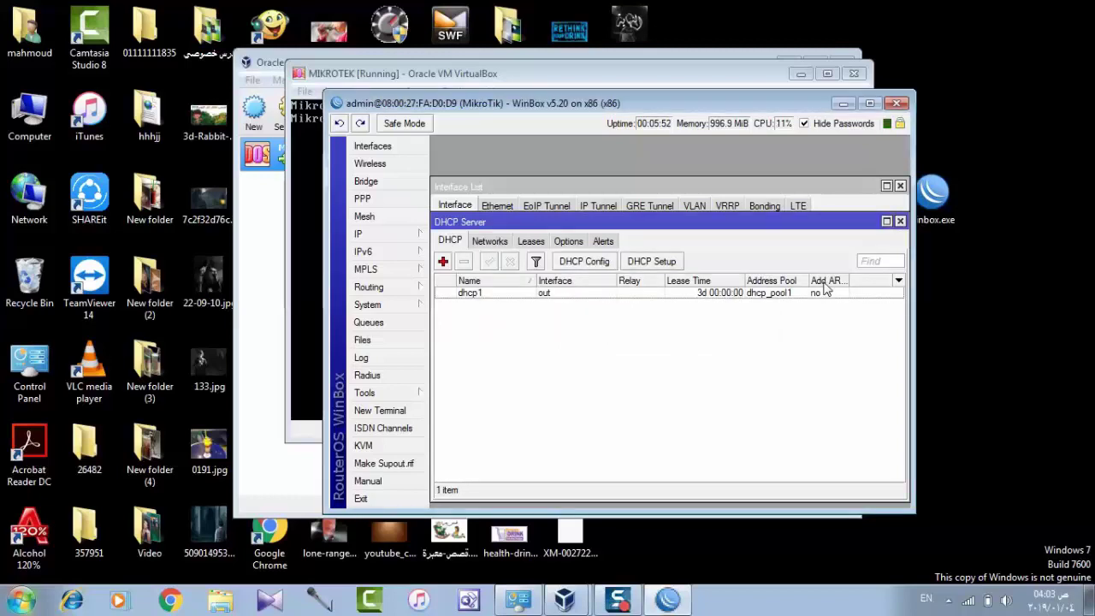
click(901, 220)
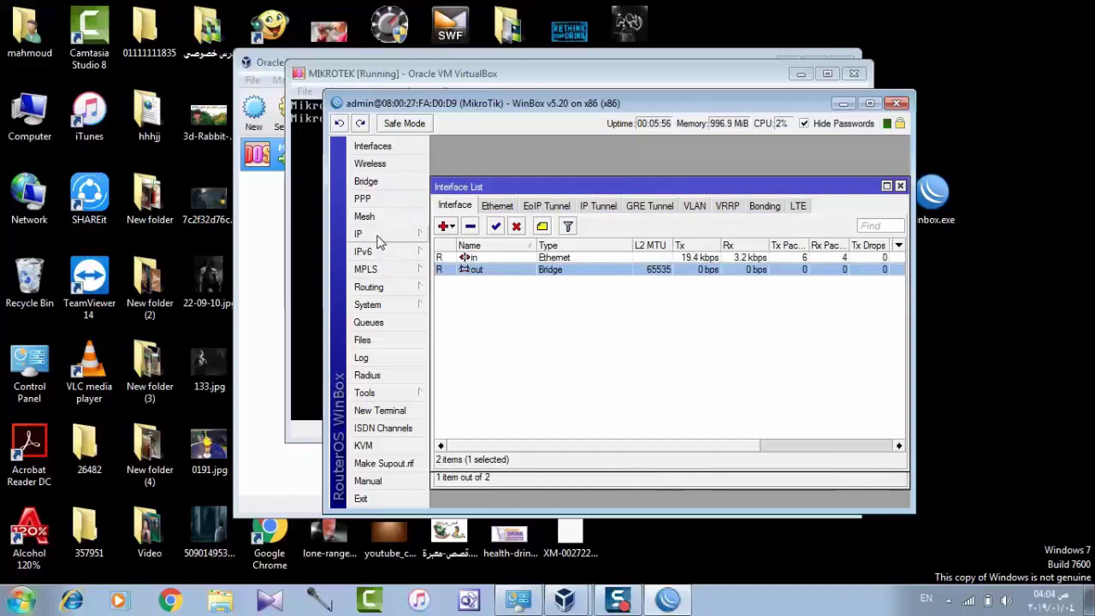
Start Hotspot Setup on interface out, accepting address 10.10.10.100/24 and the suggested pool
click(372, 235)
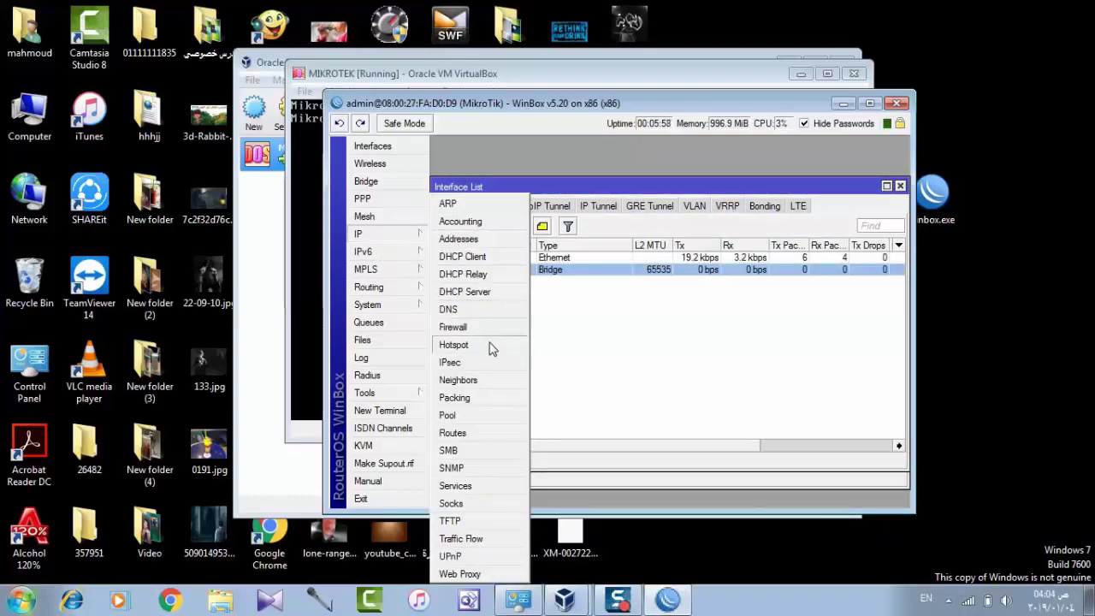
click(490, 344)
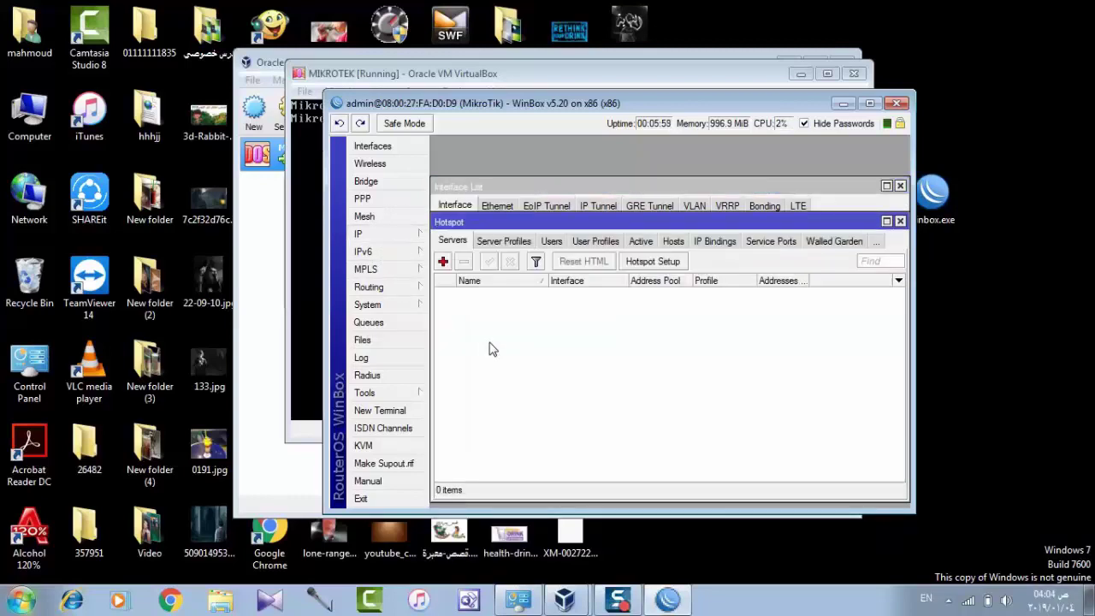
click(651, 262)
click(711, 307)
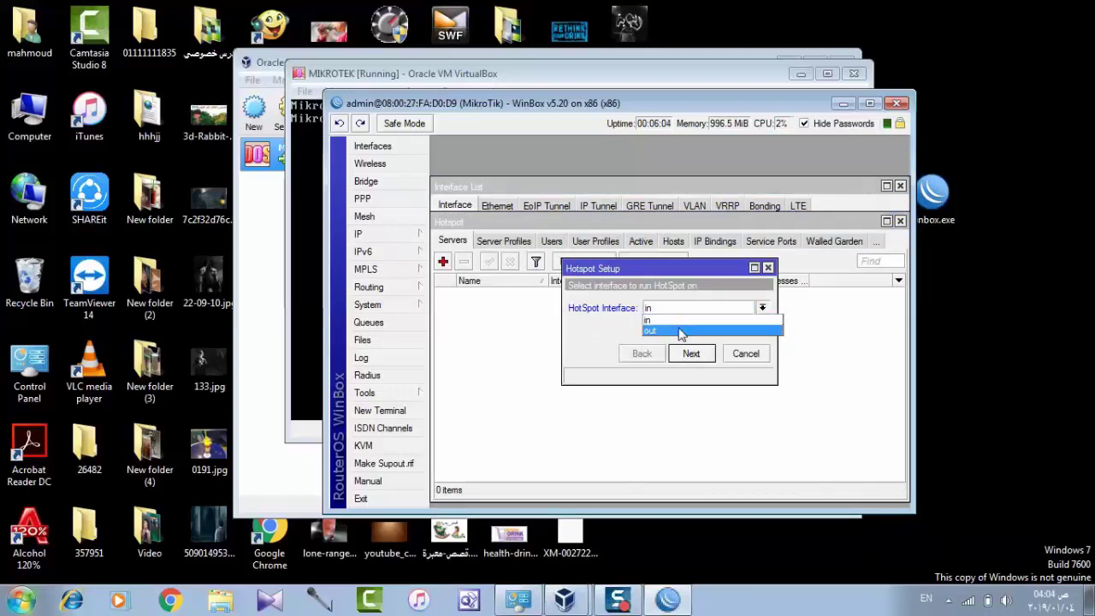
click(681, 332)
click(691, 355)
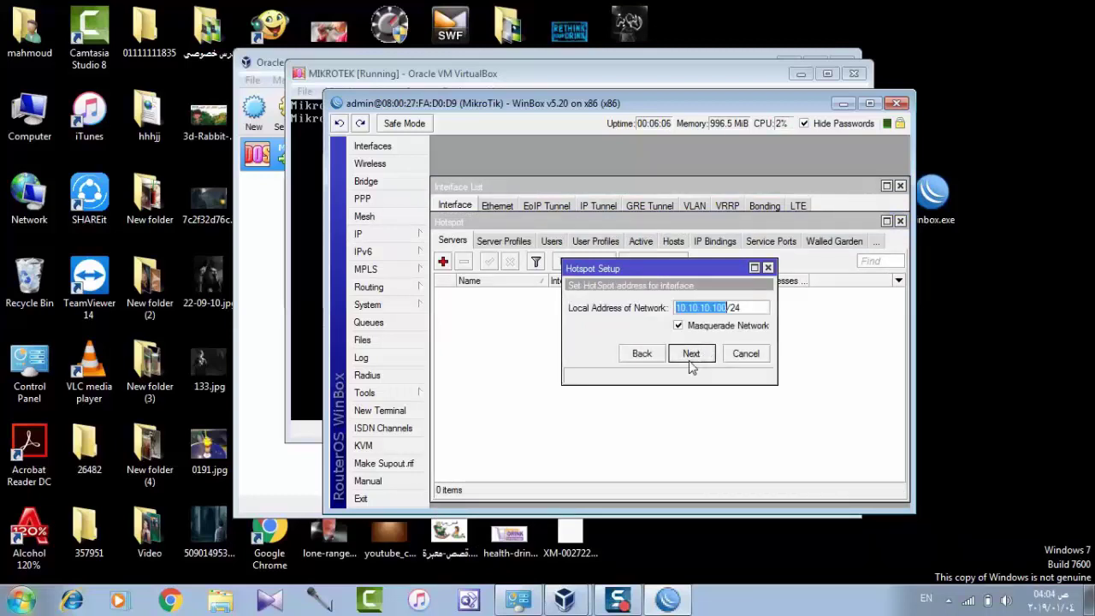
click(692, 354)
click(691, 354)
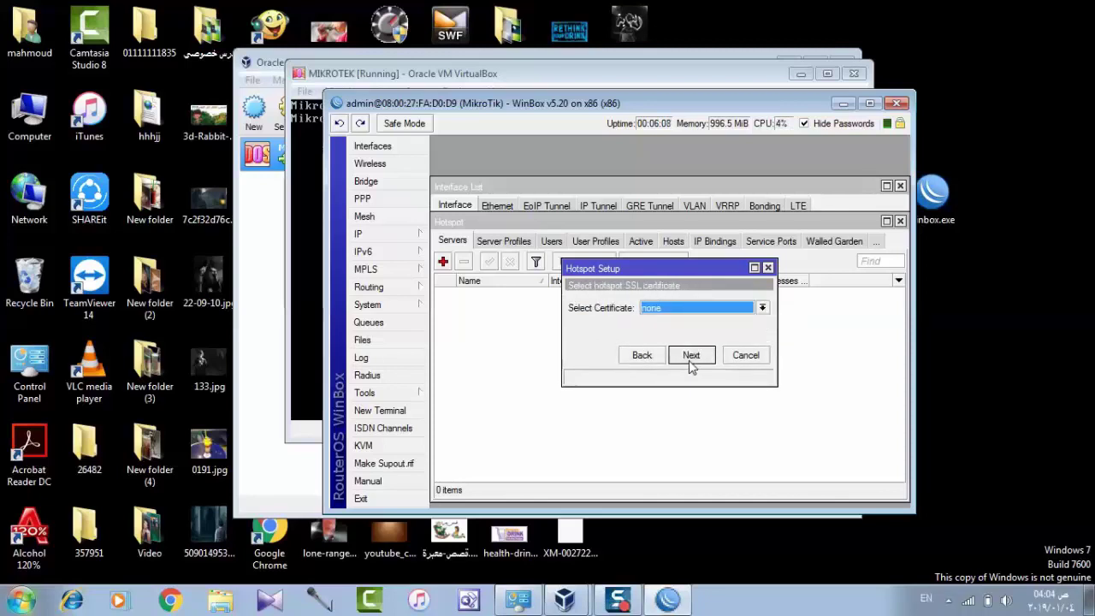
Skip certificate, SMTP and DNS name, accept DNS servers and the local user, and finish setup
click(690, 361)
click(690, 361)
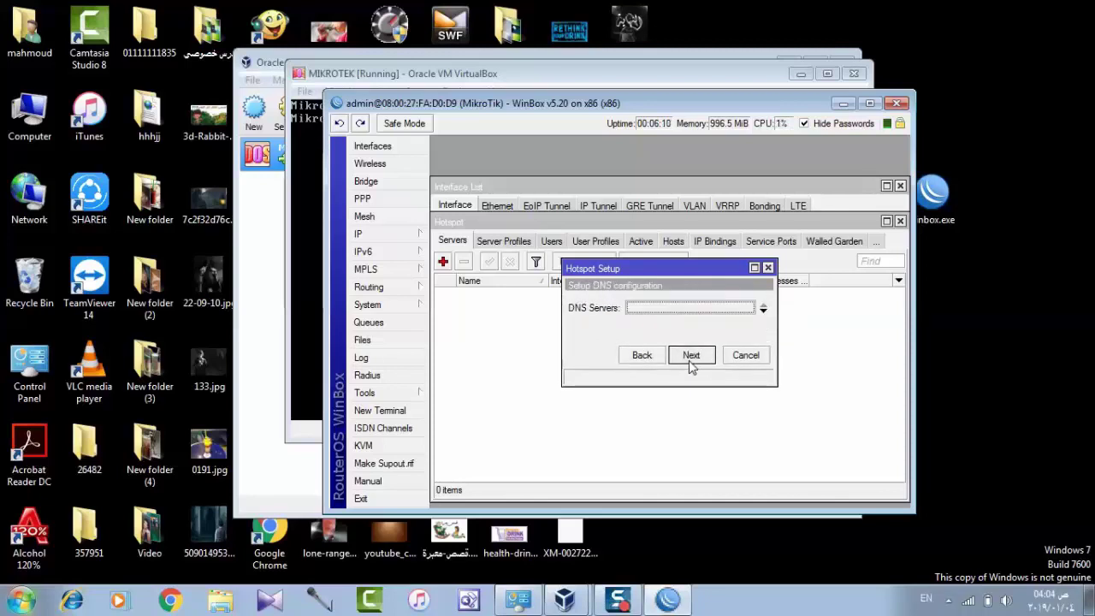
click(692, 355)
click(691, 355)
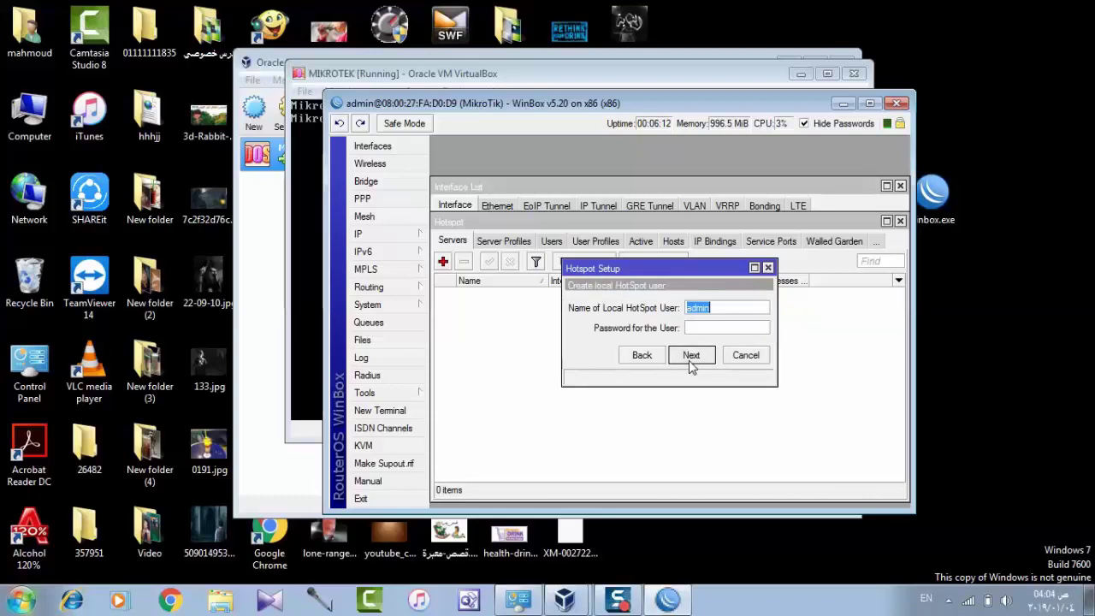
click(691, 357)
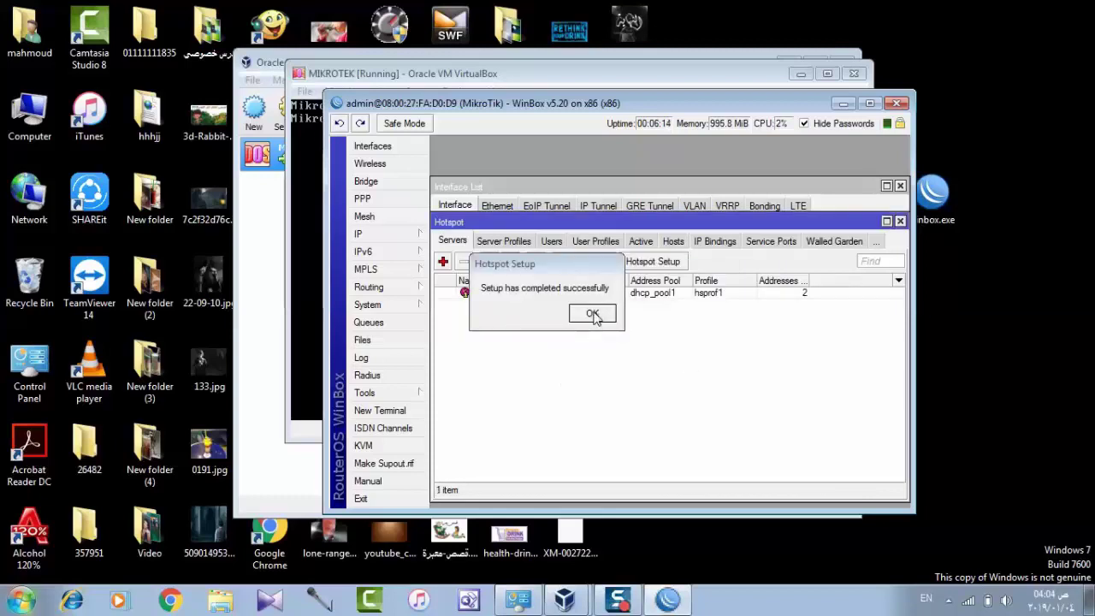
click(597, 317)
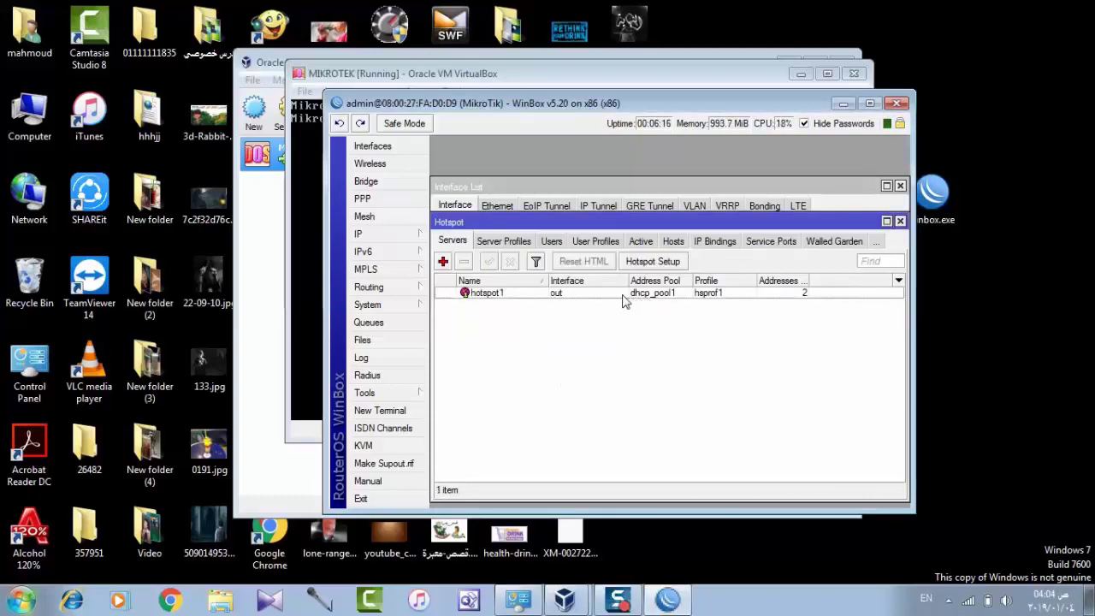
Change the hotspot1 server's Address Pool to none and save it
double_click(617, 295)
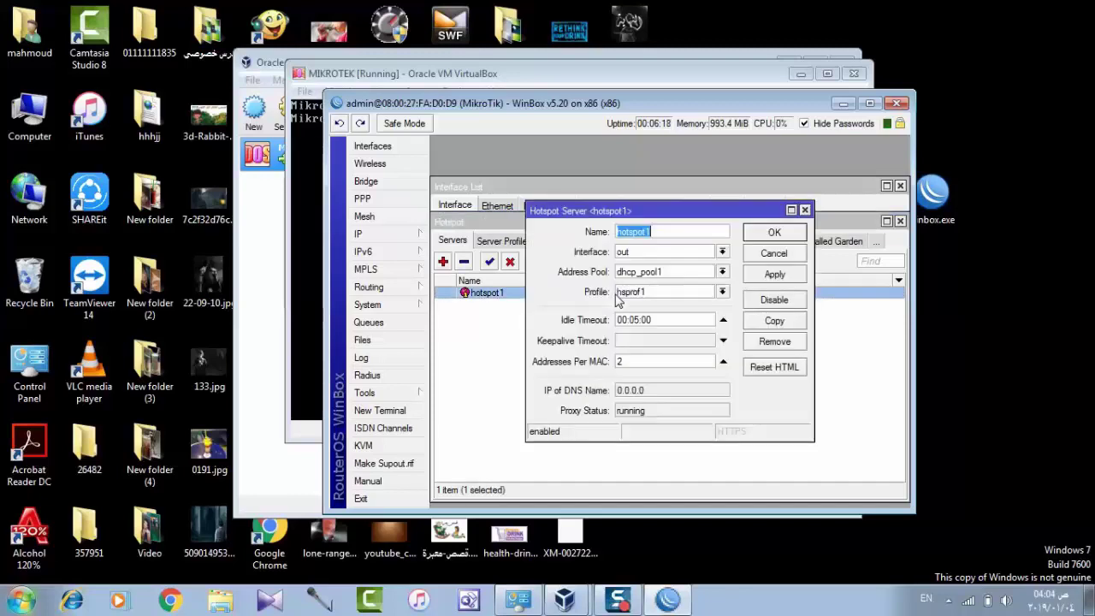
click(666, 272)
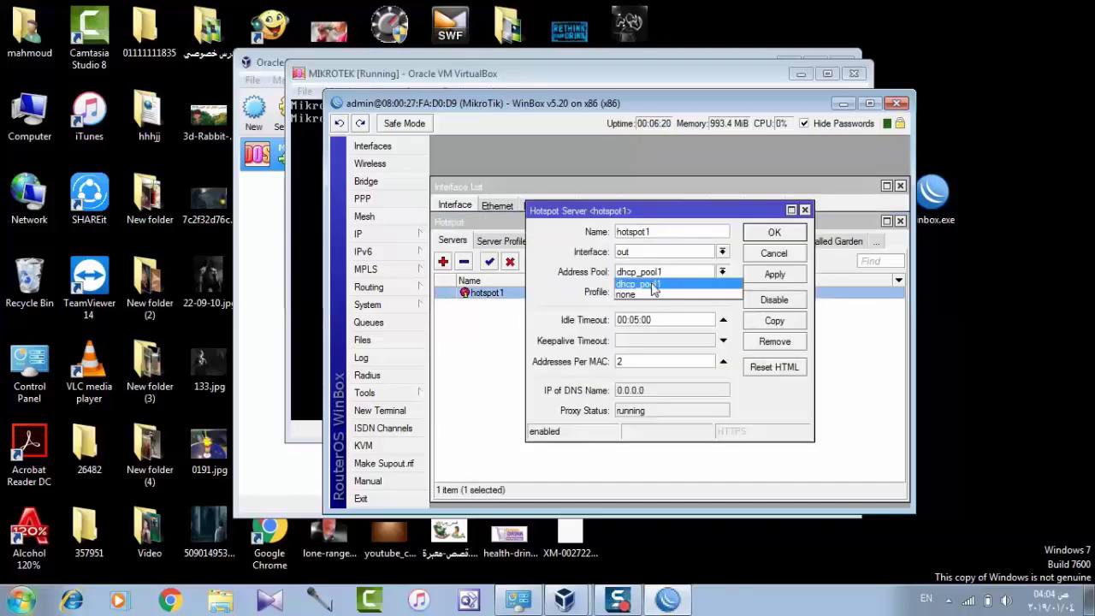
click(647, 294)
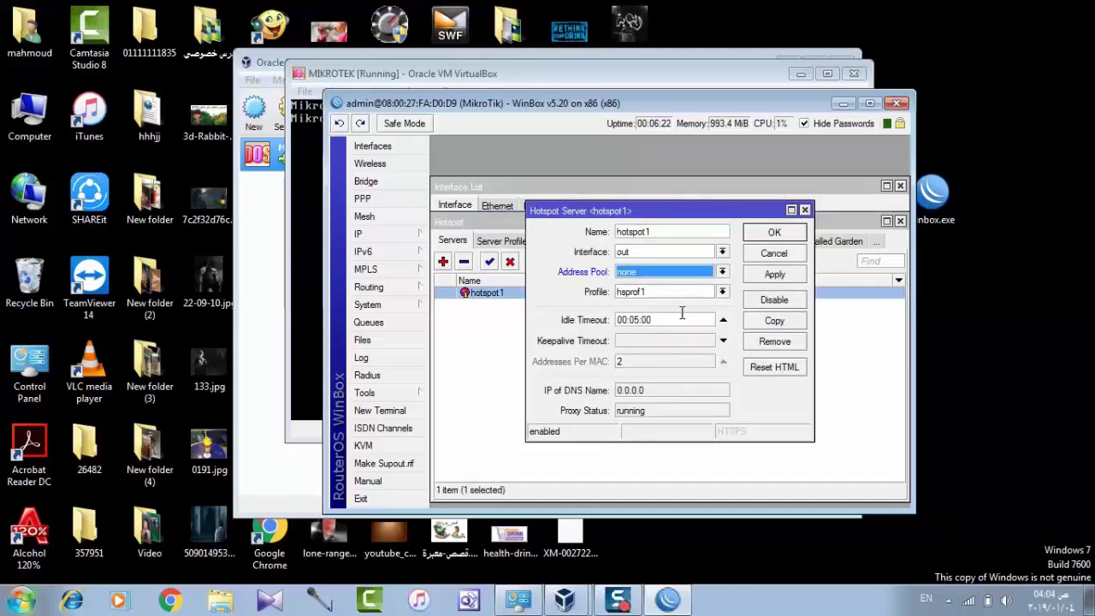
click(768, 275)
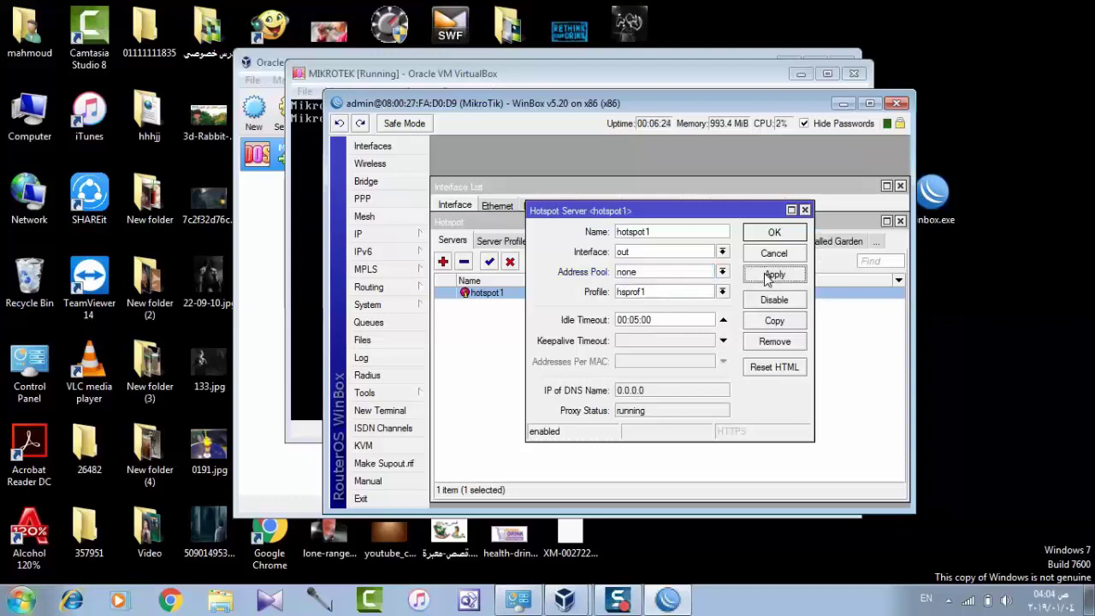
click(770, 233)
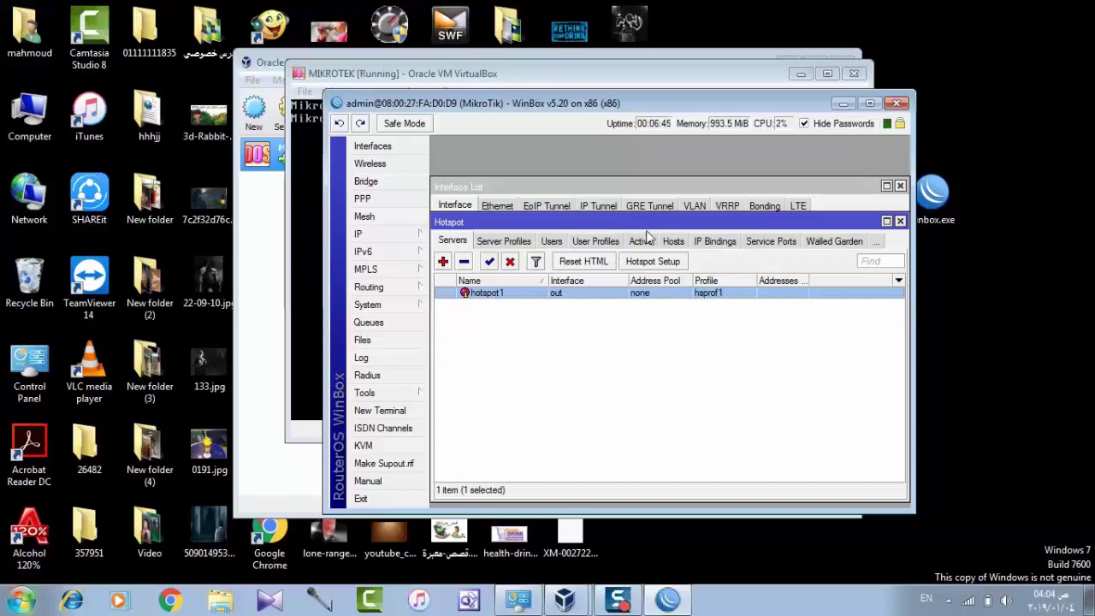
Open the hotspot Users list, discard a new user, and browse Server Profiles and Servers
click(559, 240)
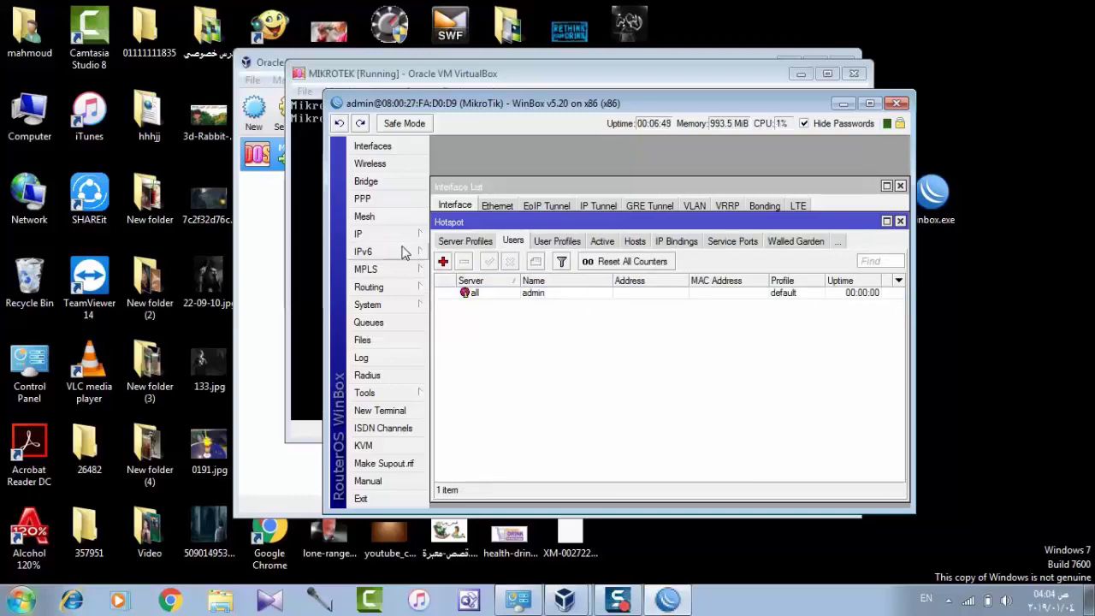
click(443, 261)
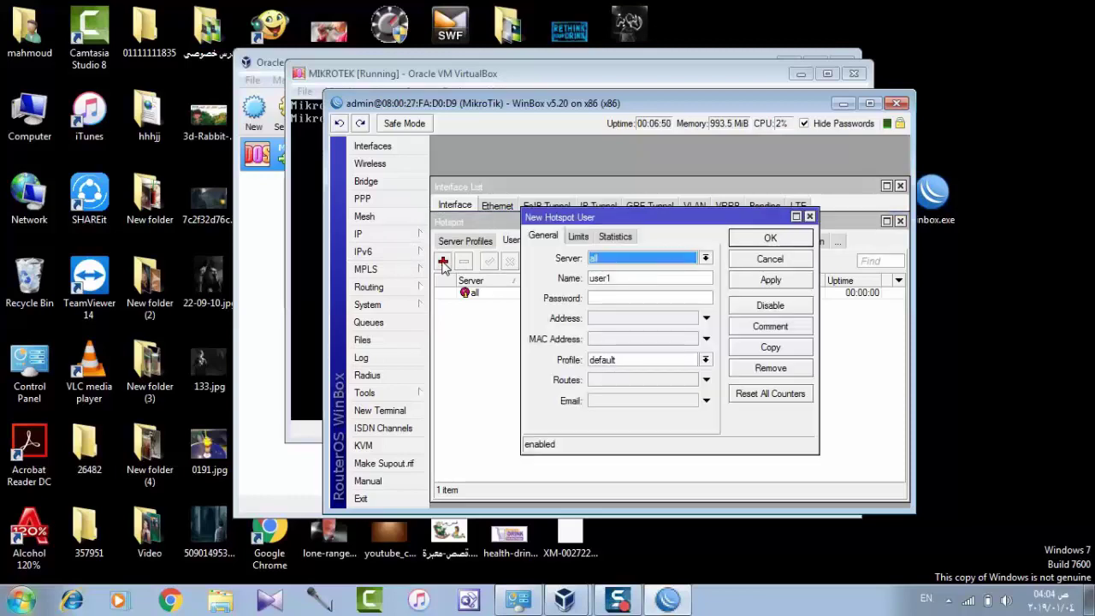
click(809, 216)
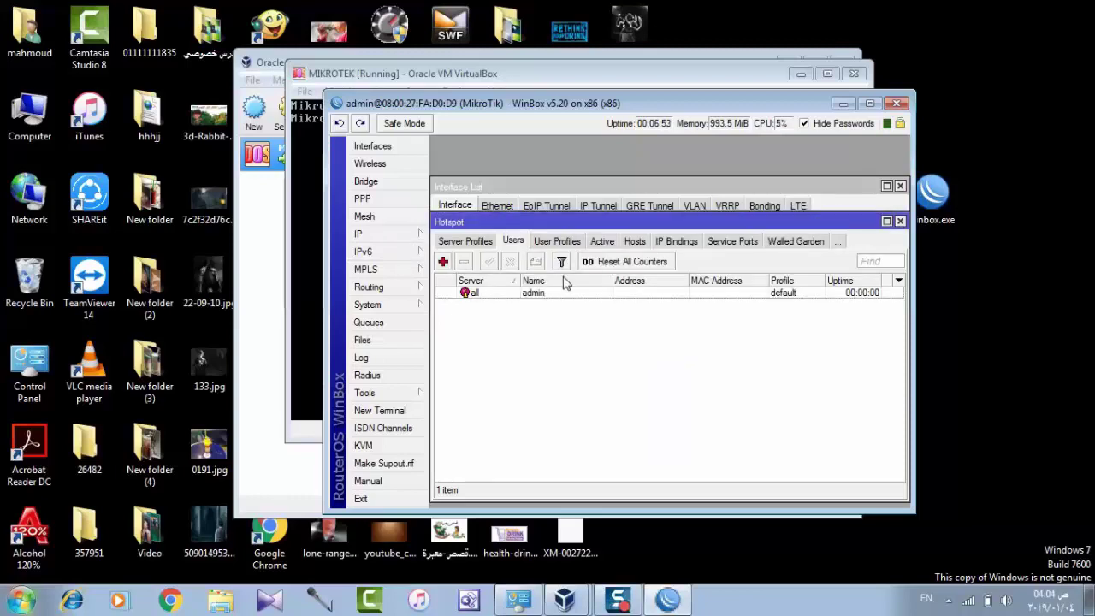
click(462, 245)
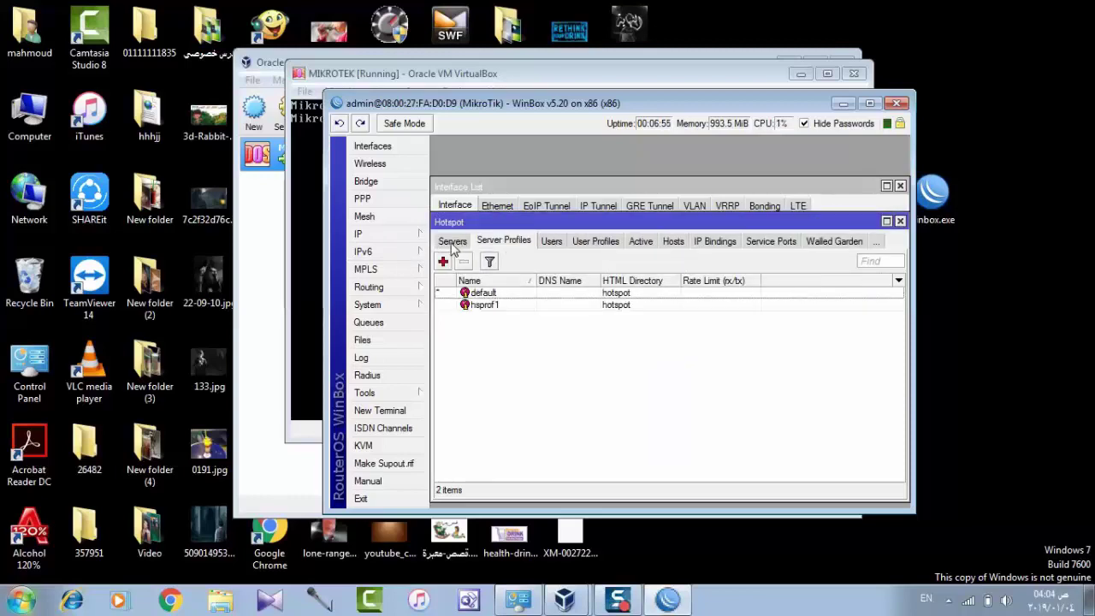
click(453, 243)
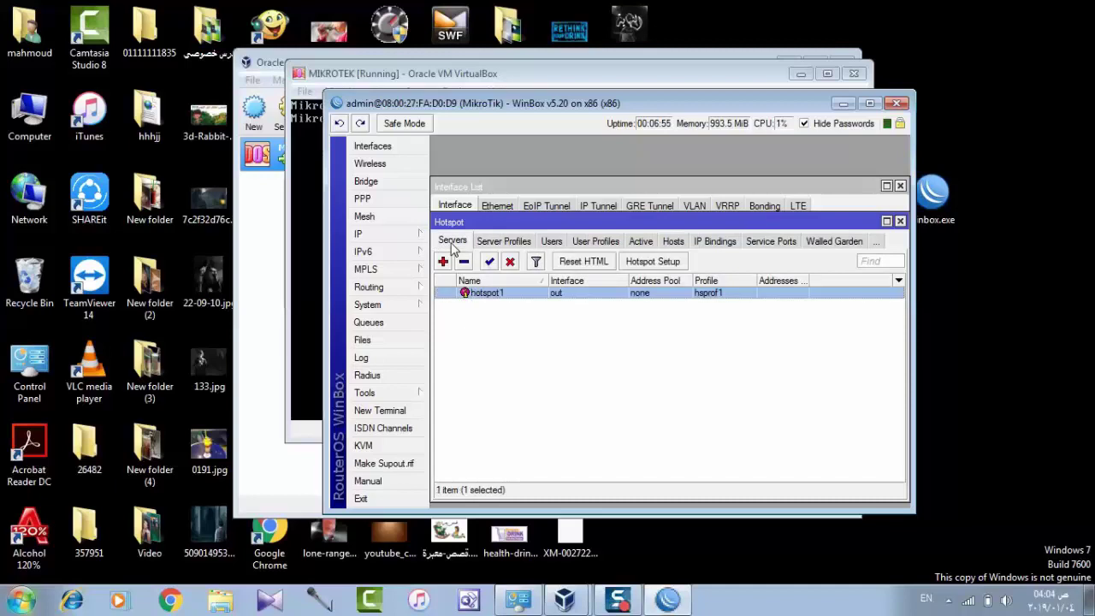
Inspect the default server profile's settings, including RADIUS, then close it
click(509, 244)
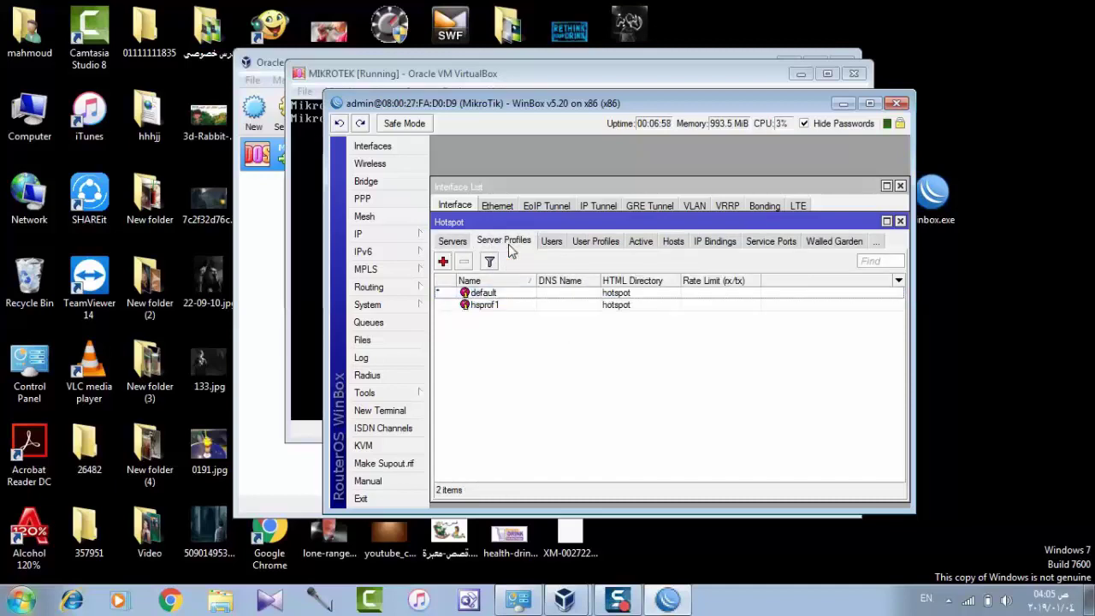
double_click(513, 293)
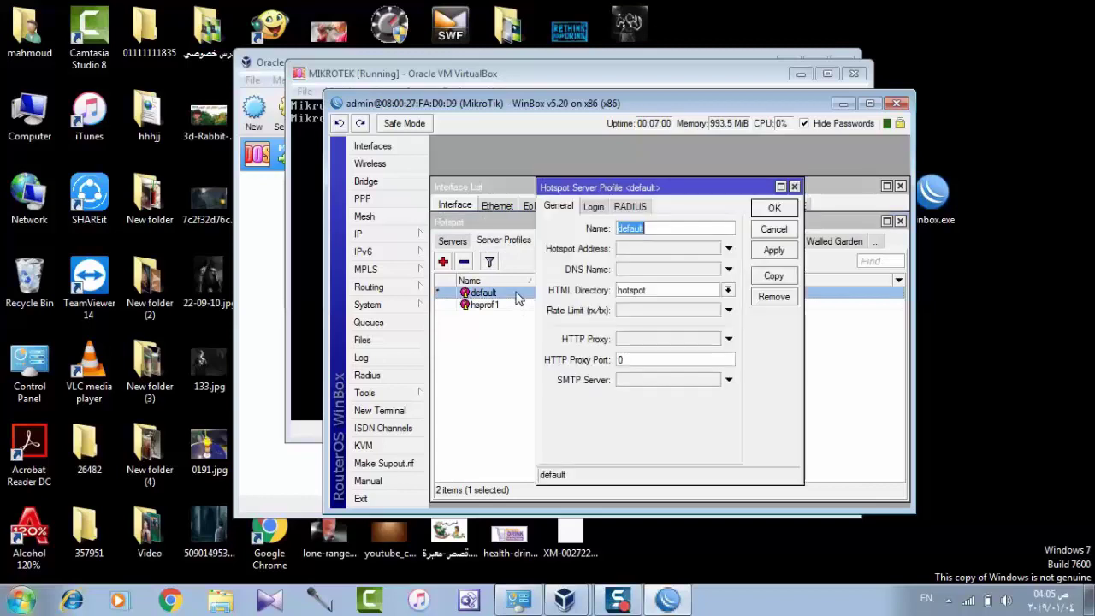
click(631, 212)
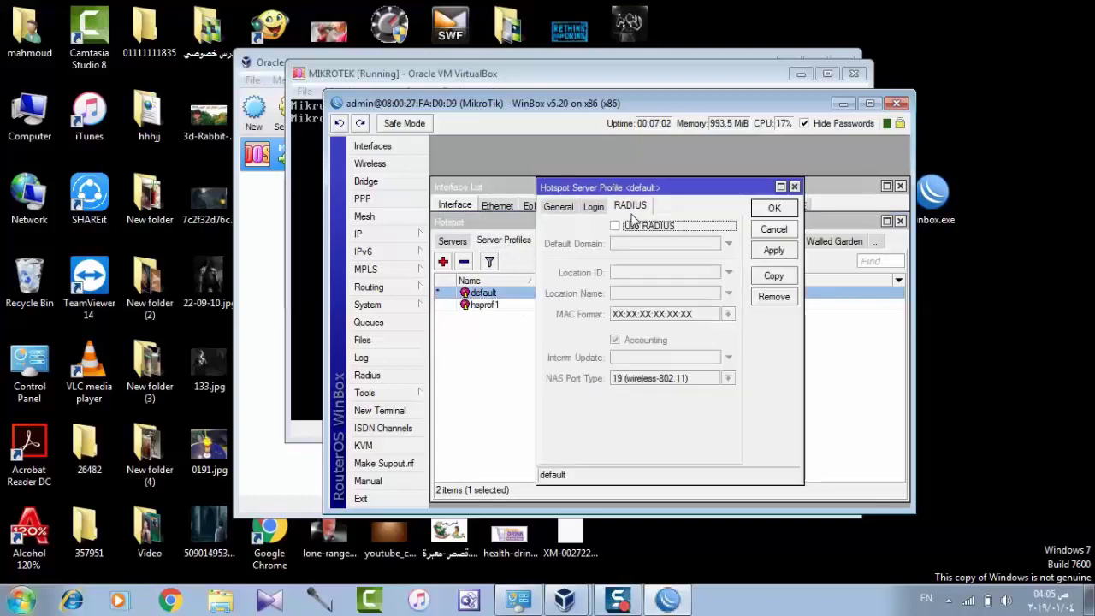
click(795, 186)
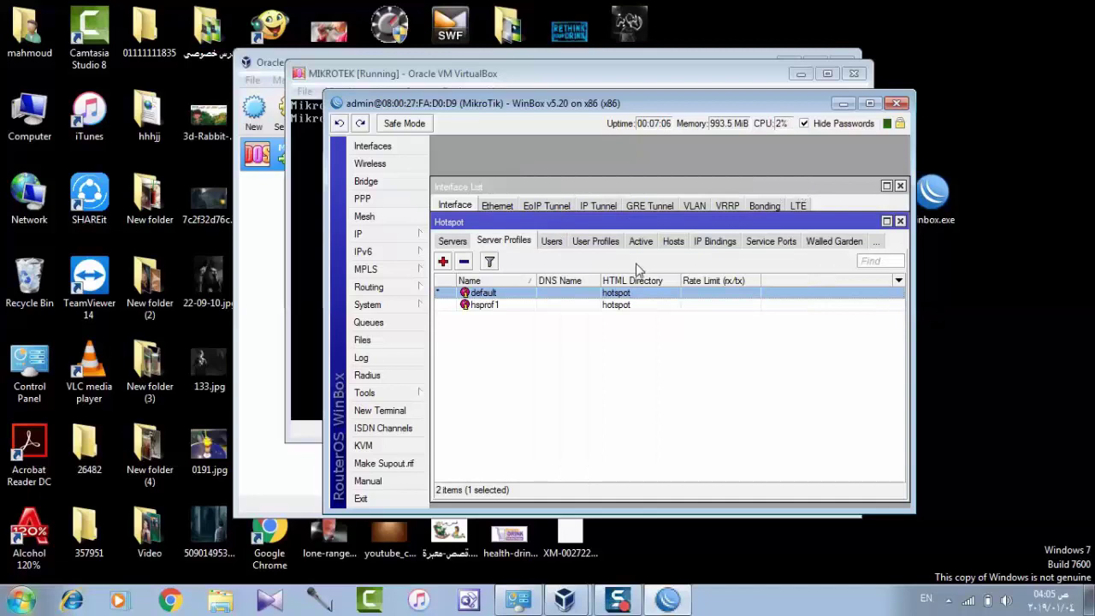
Review the admin hotspot user's settings in the Users list, then close them
click(552, 242)
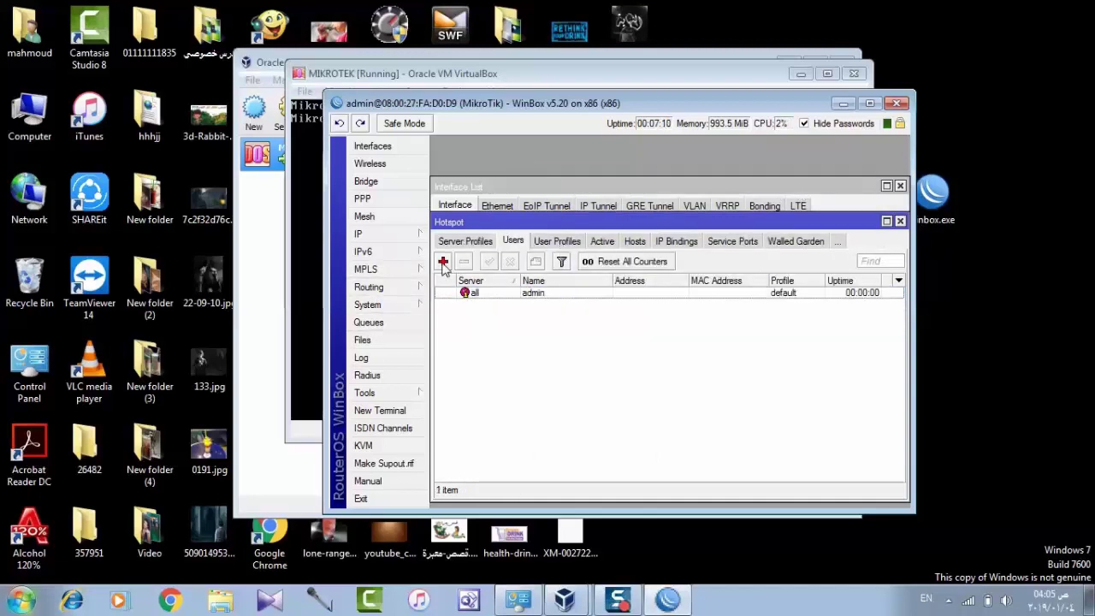
double_click(609, 294)
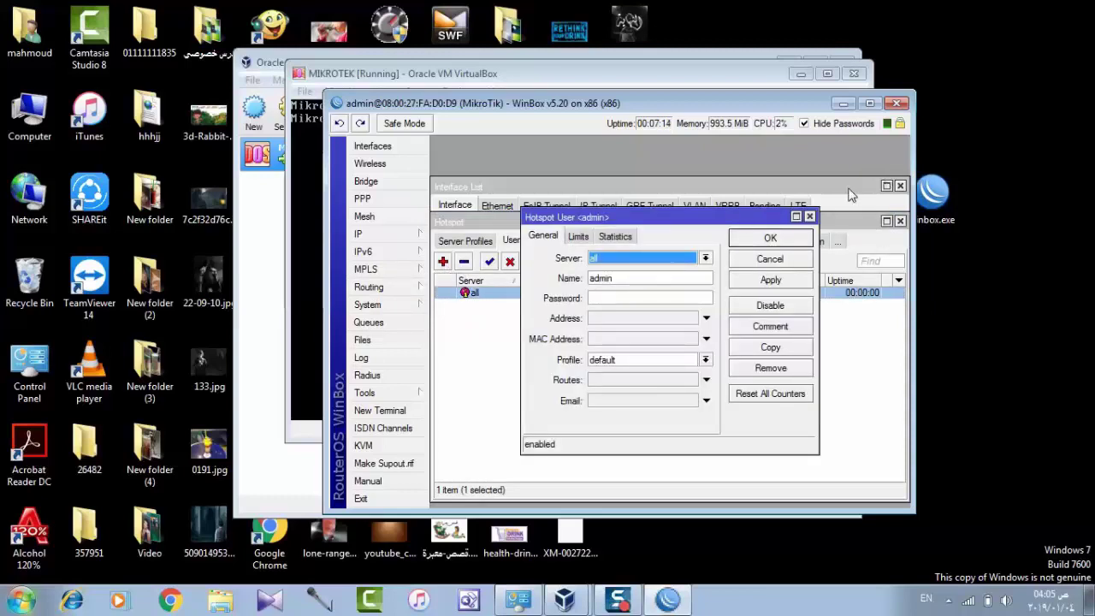
click(810, 216)
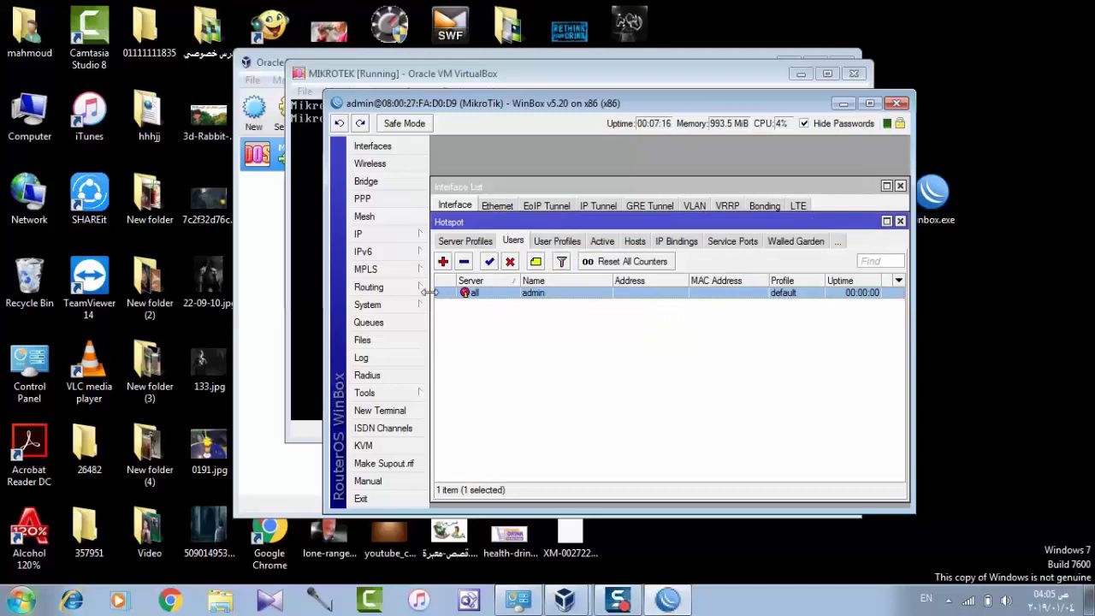
Add a hotspot user named 'alm comp' in place of user1, set its password, and save
click(443, 261)
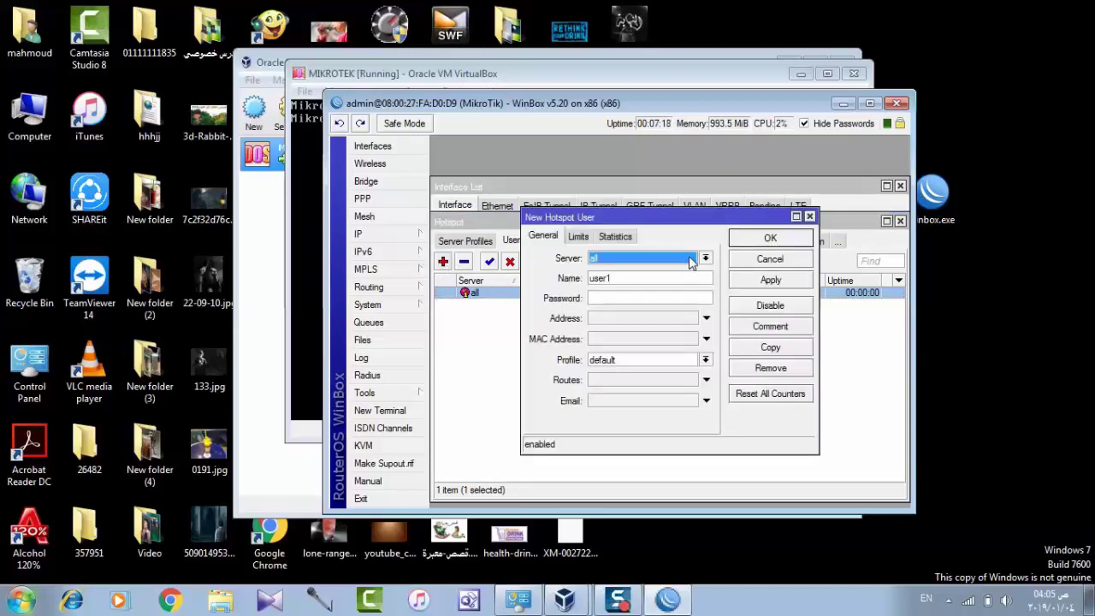
click(696, 277)
double_click(697, 278)
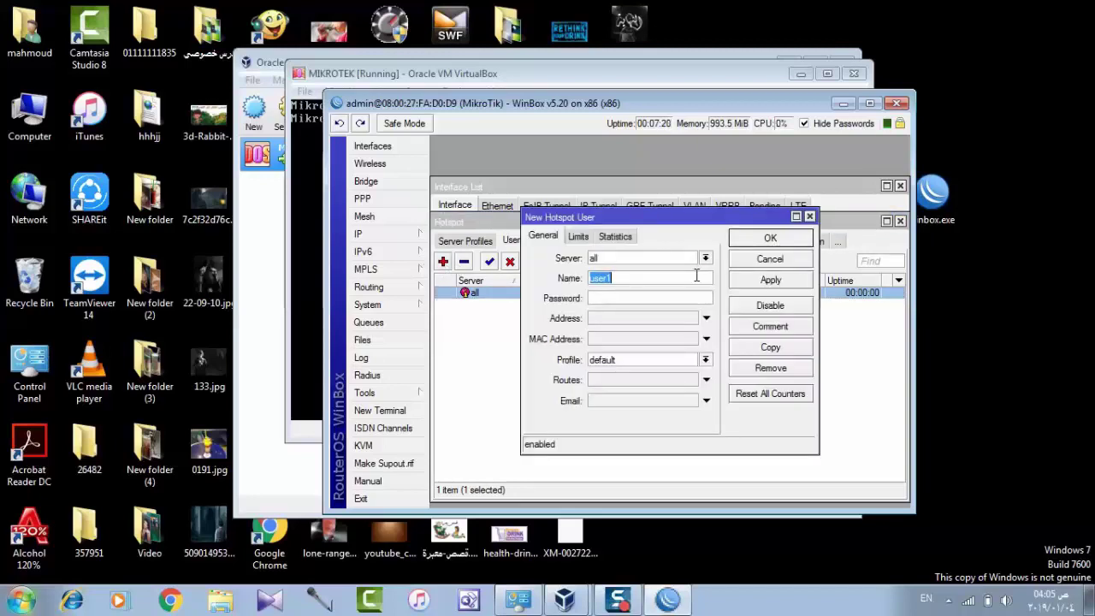
click(697, 277)
double_click(696, 277)
text(al)
text(m)
text( co.)
text(mp)
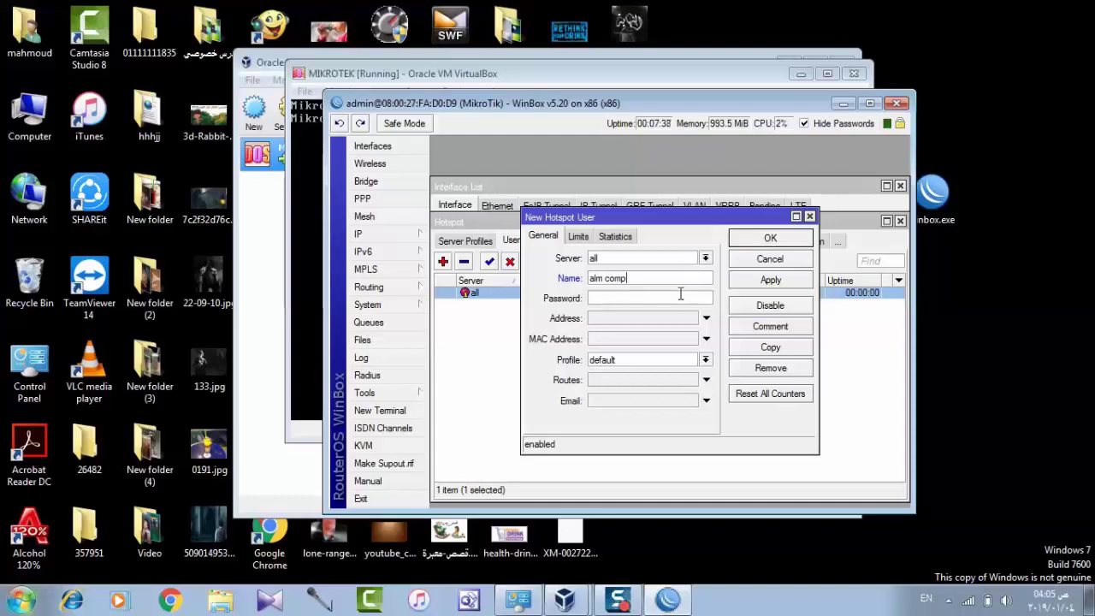
click(682, 294)
text(123)
click(772, 281)
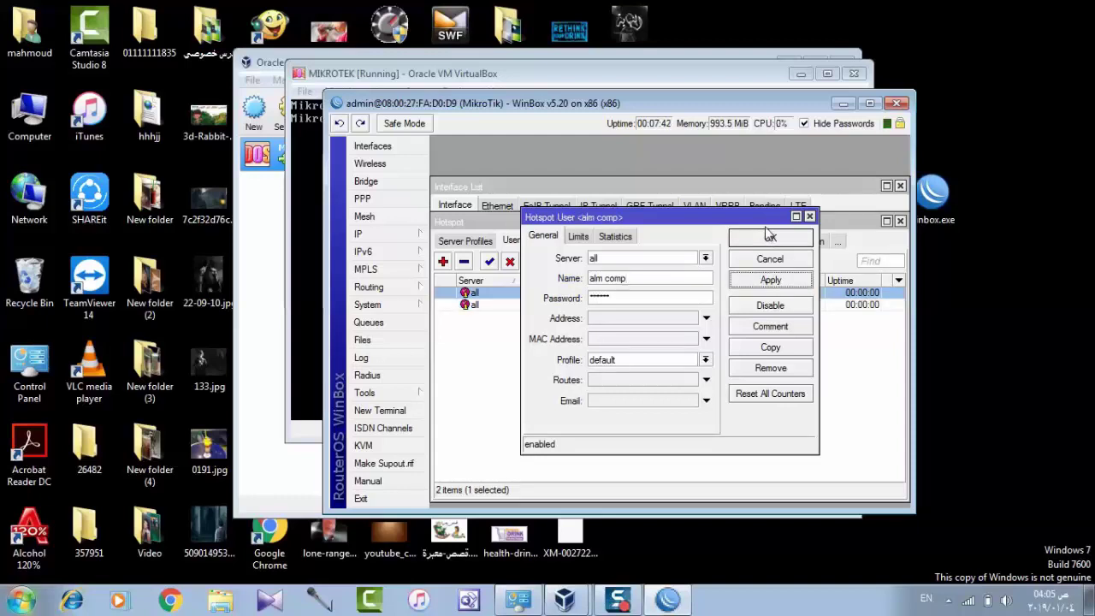
click(770, 237)
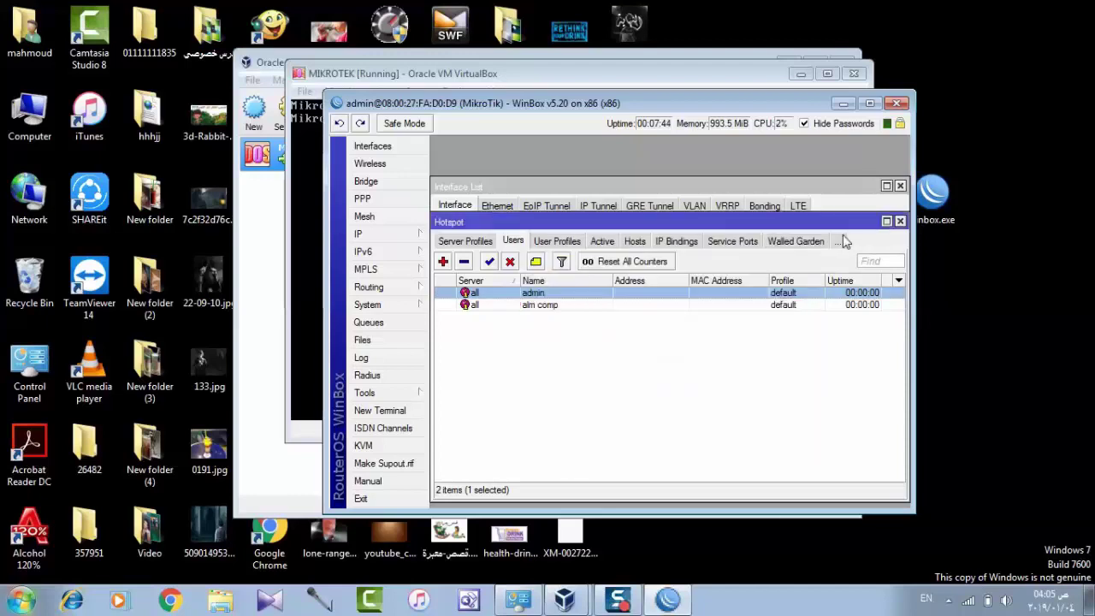
Close the Hotspot, Interface List and Bridge windows
click(900, 220)
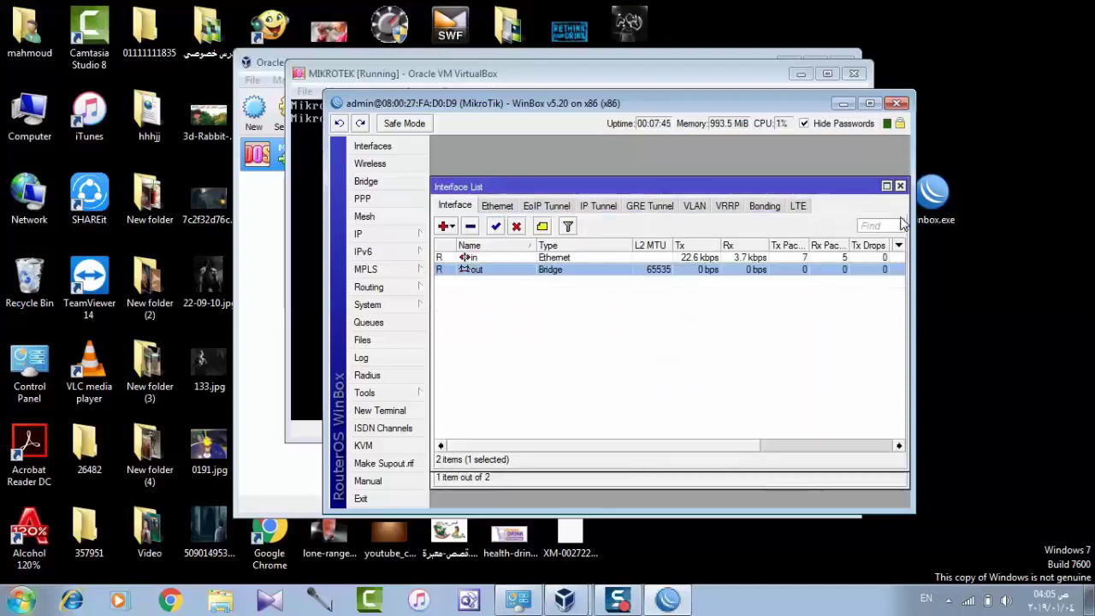
click(613, 367)
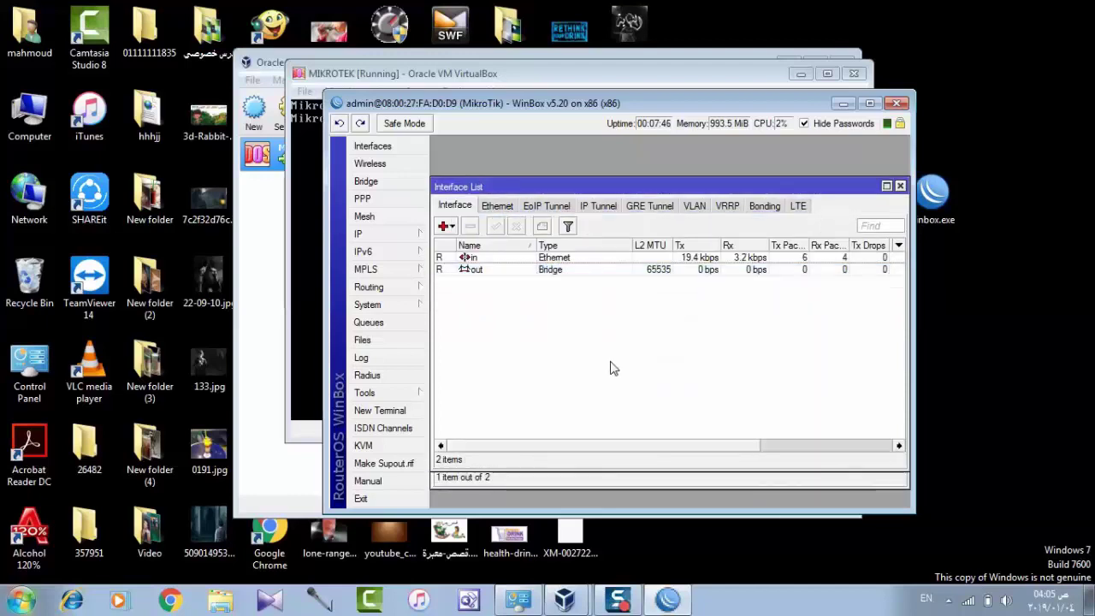
click(900, 185)
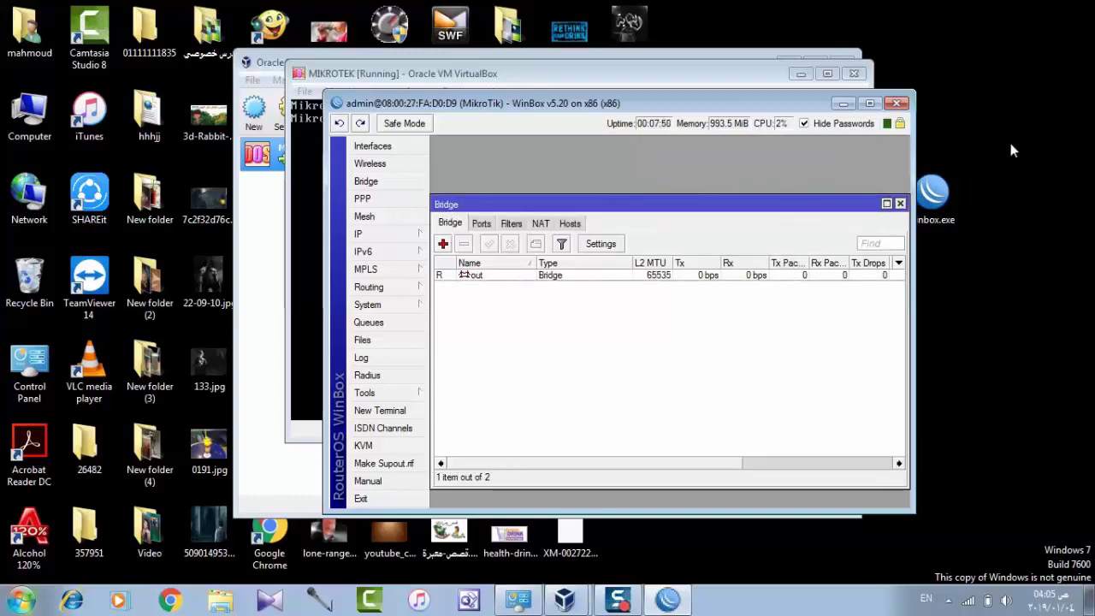
click(900, 204)
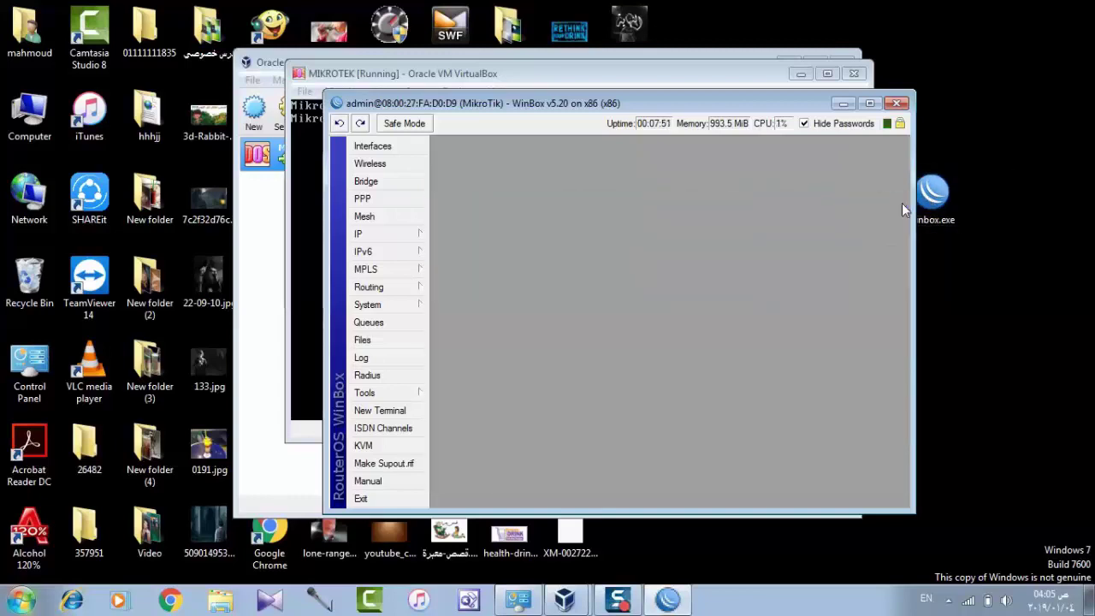
click(390, 233)
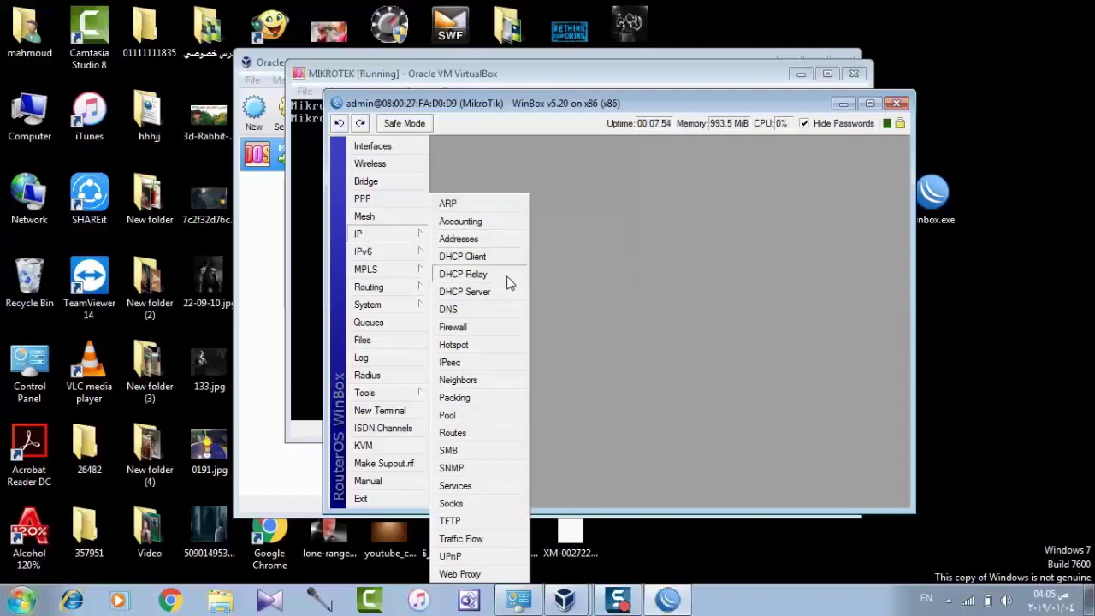
Add DNS servers 8.8.8.8 and 8.8.4.4 in IP > DNS and save the settings
click(448, 310)
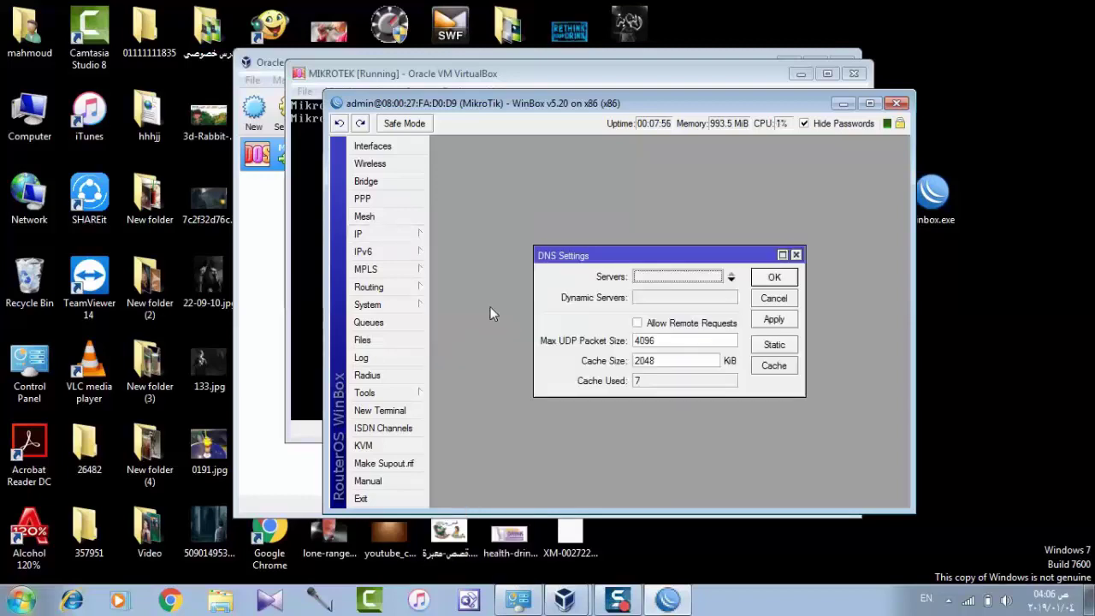
click(729, 278)
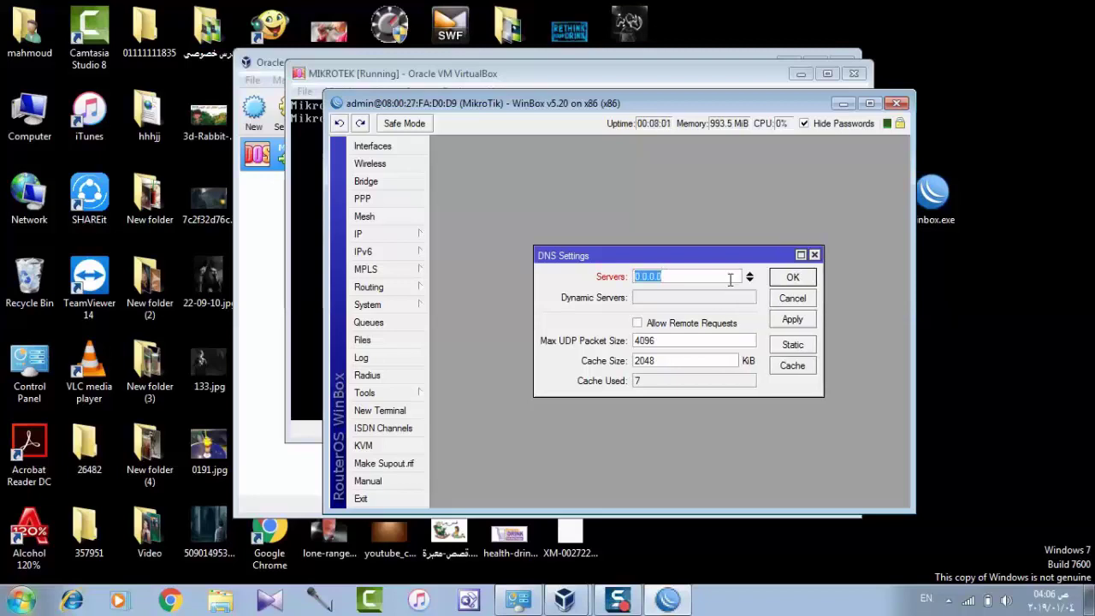
text(8.8.8.8)
click(749, 281)
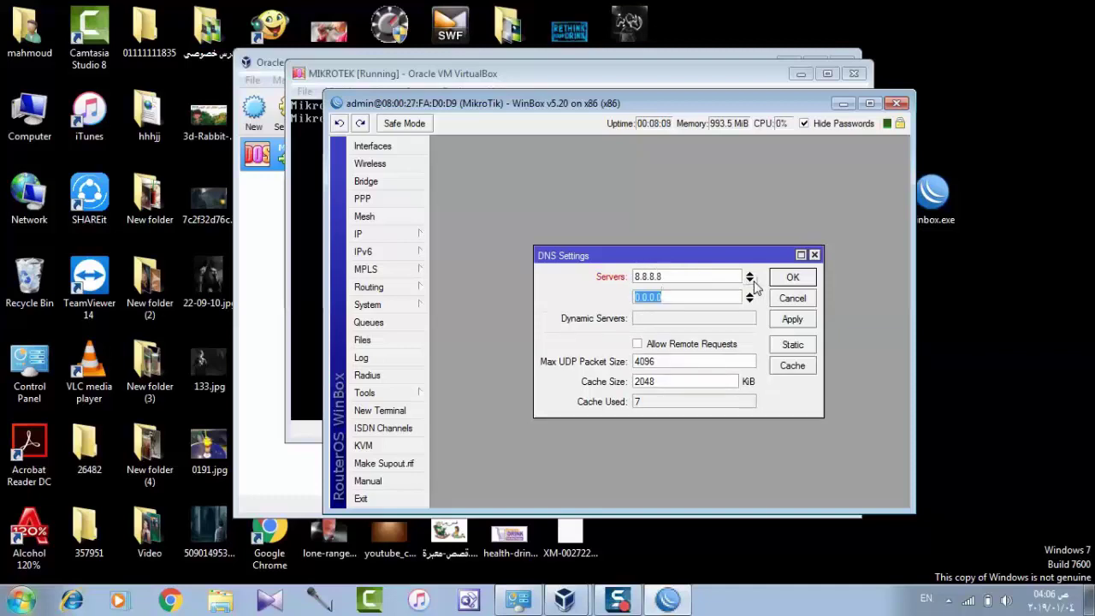
text(8.8.4.4)
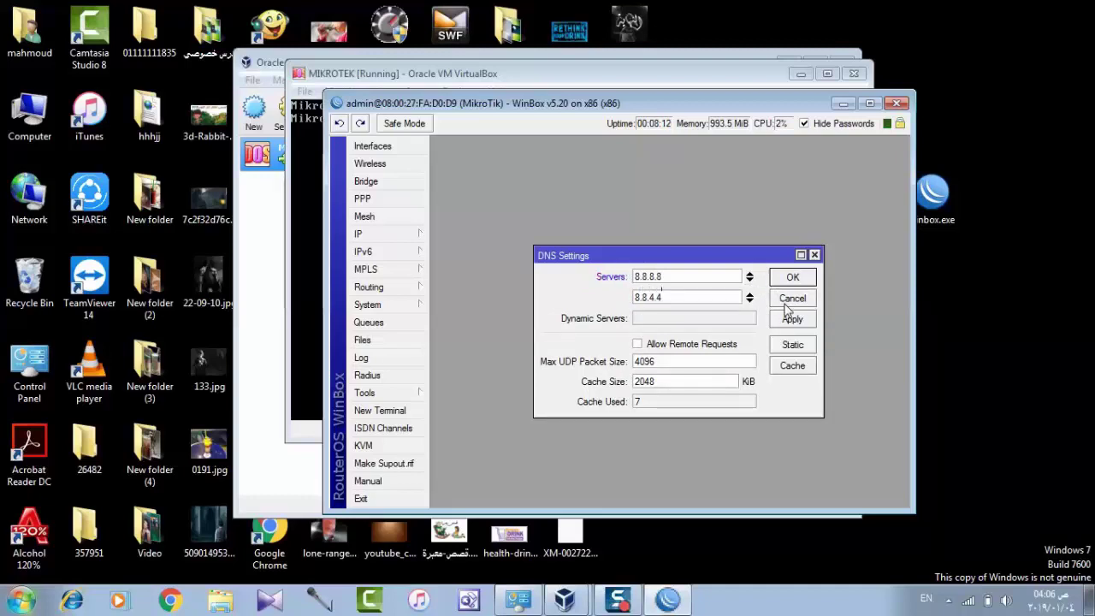
click(792, 319)
click(788, 277)
click(412, 234)
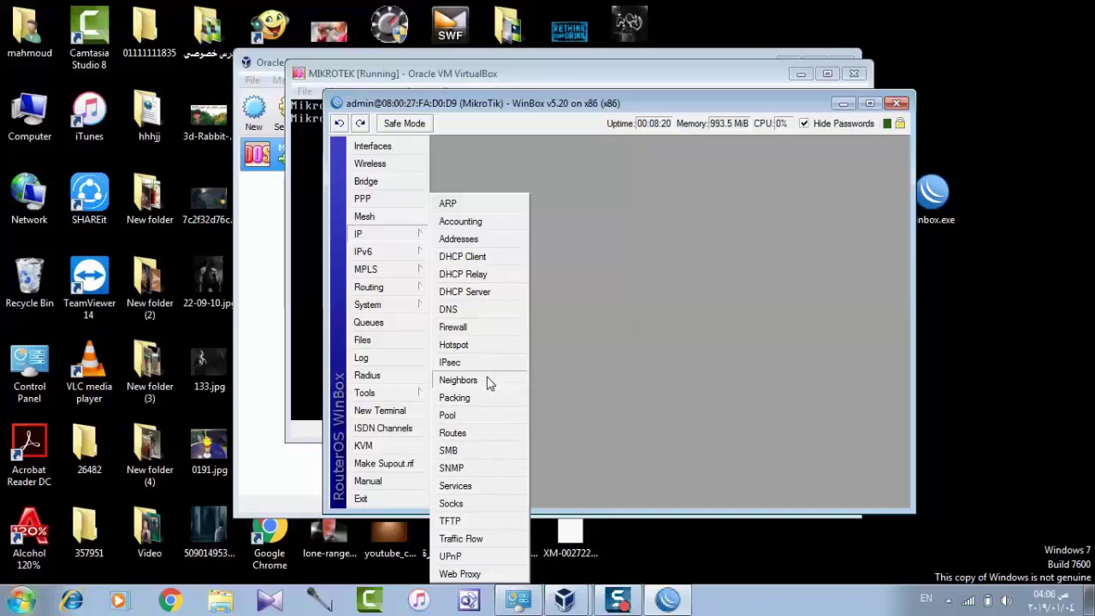
click(458, 380)
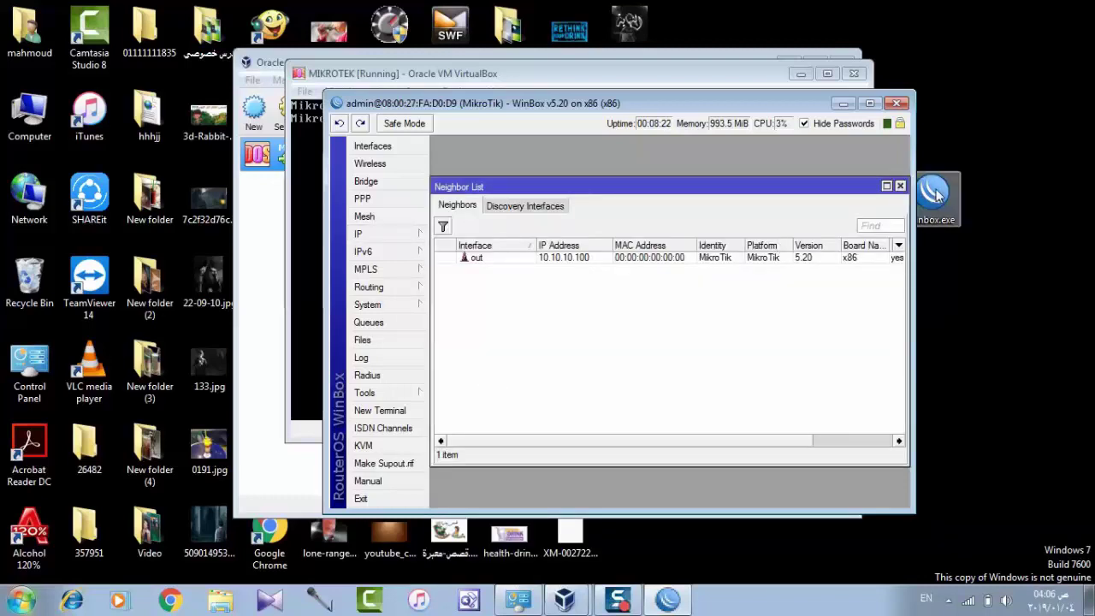
click(900, 186)
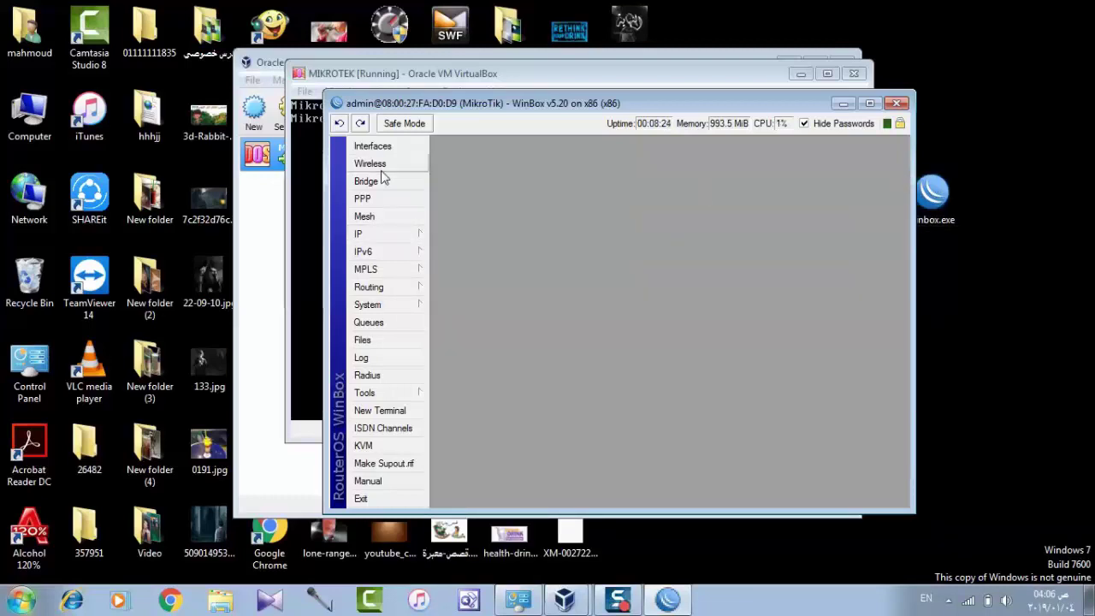
click(380, 147)
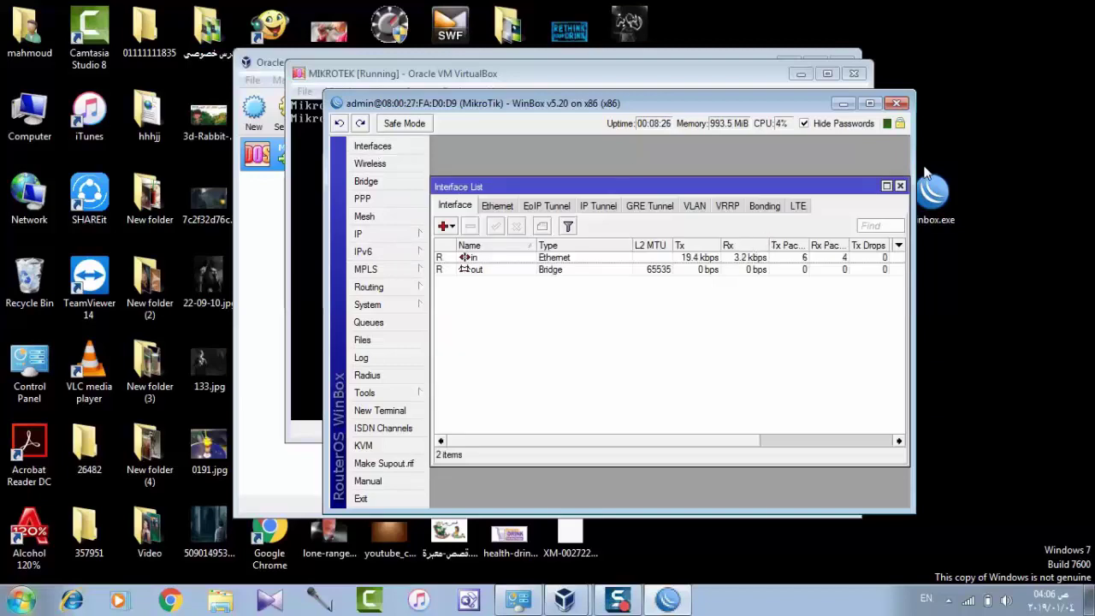
click(900, 186)
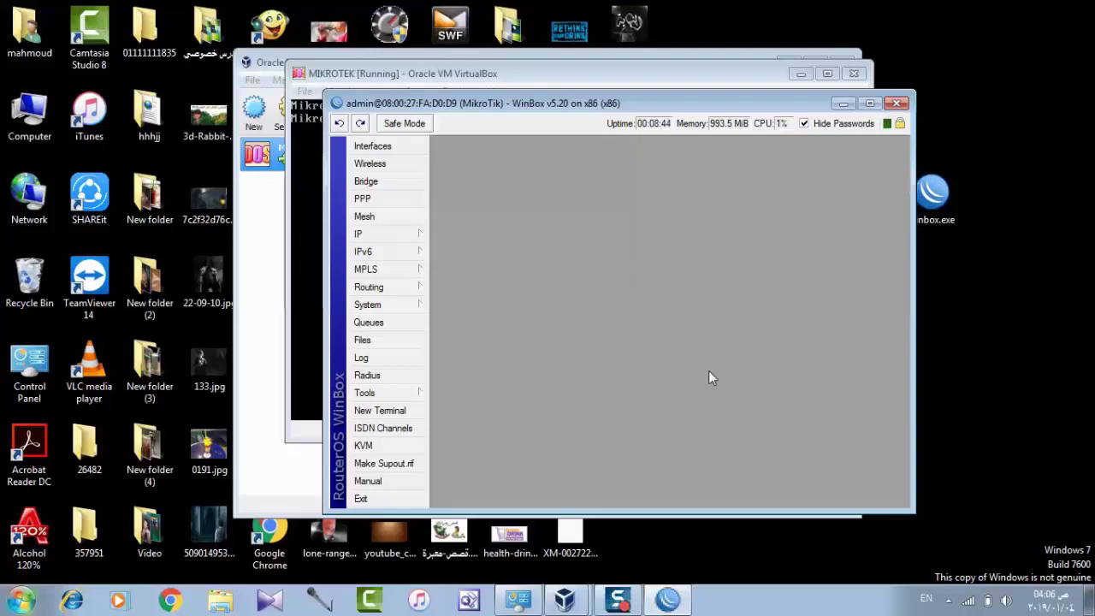
Open Chrome at 10.10.10.100, trimming /login from the address, then minimize it
click(174, 599)
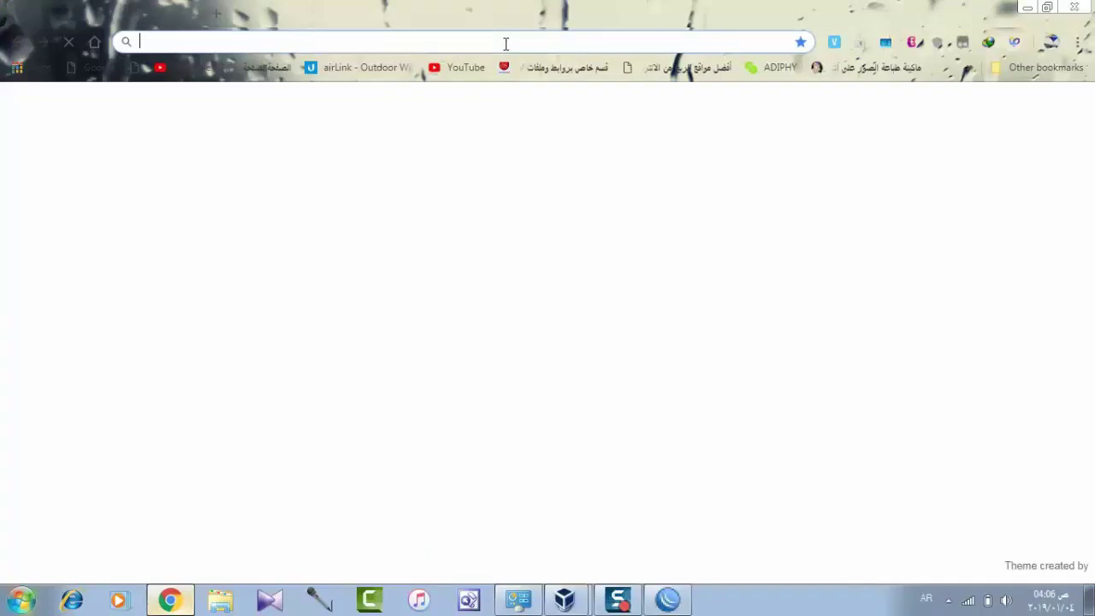
text(10.10.10.100/login)
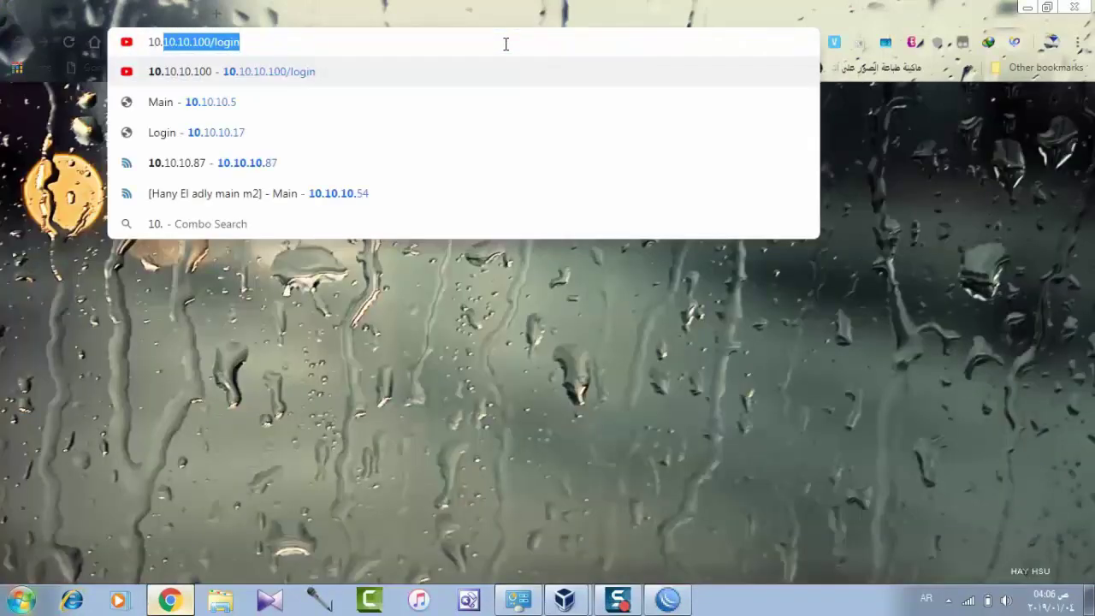
key(Return)
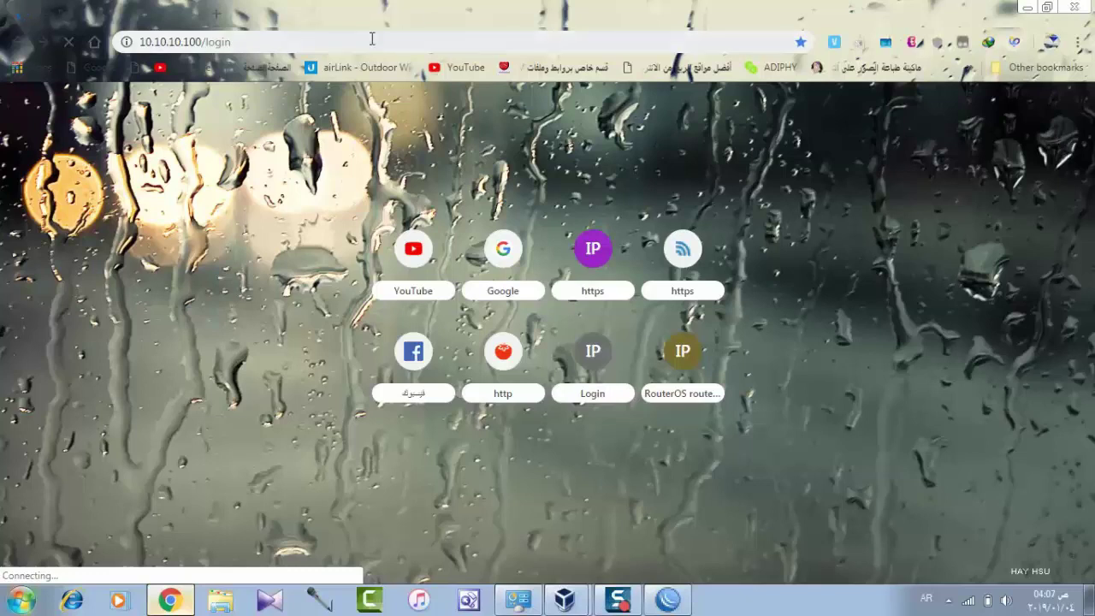
drag(372, 43, 202, 42)
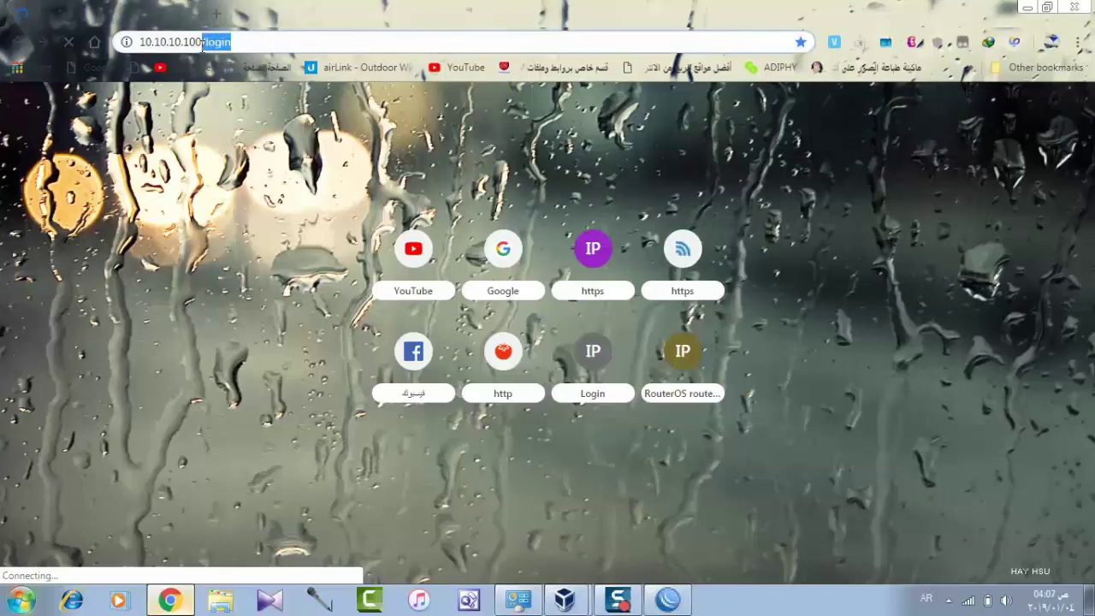
key(BackSpace)
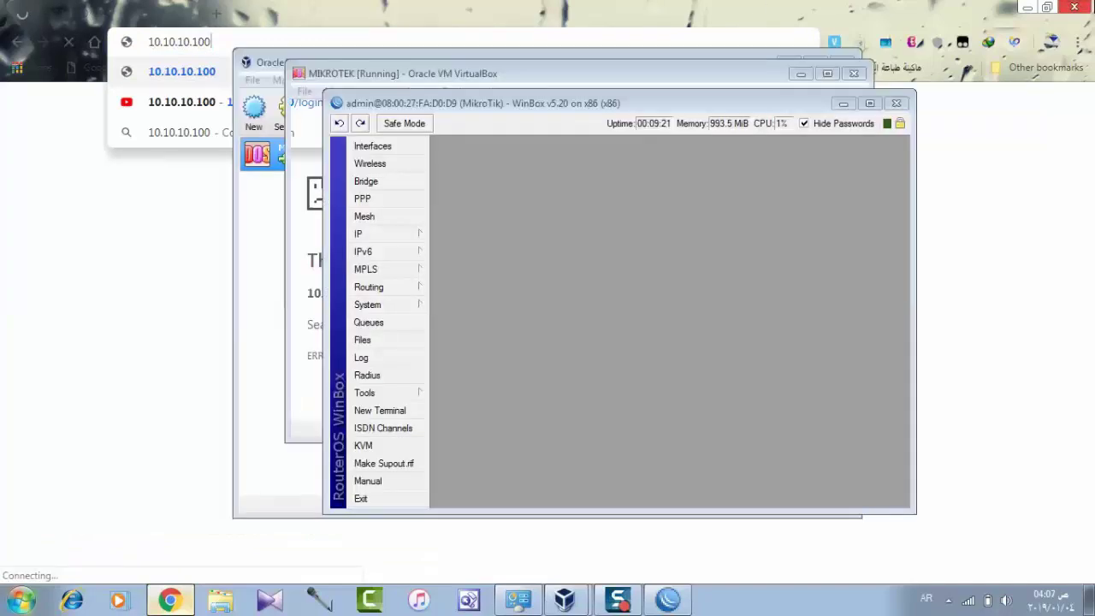
click(1027, 7)
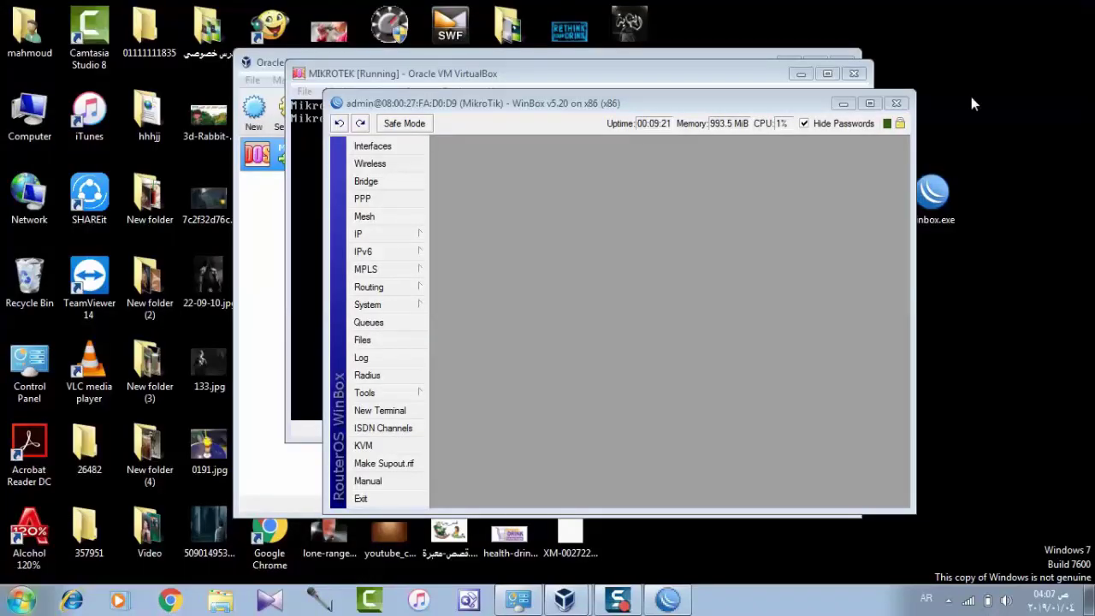